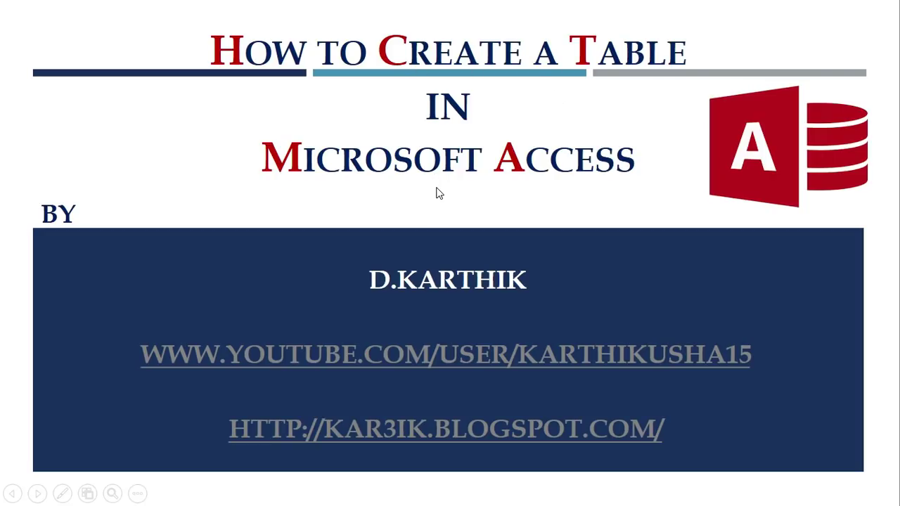
# Step: Leave the slide show and launch Microsoft Access 2016 from the installed apps
pyautogui.press('Escape')
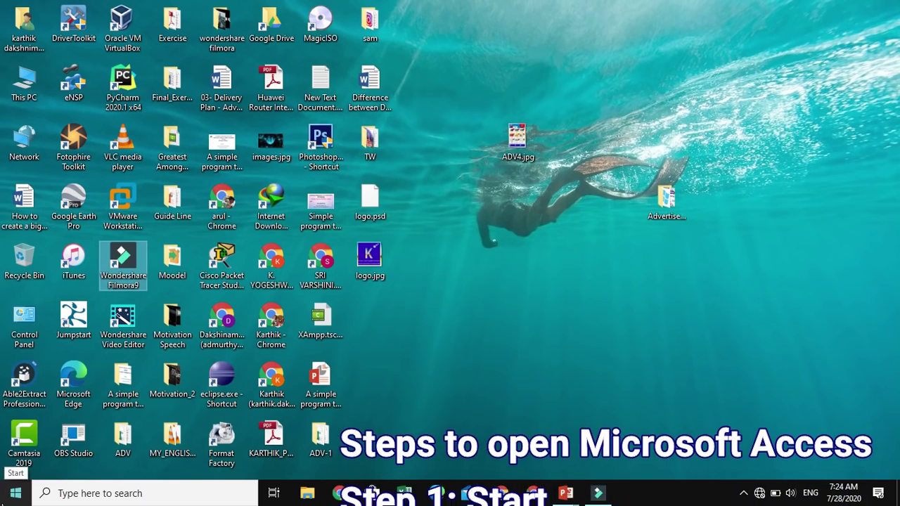
pyautogui.click(14, 493)
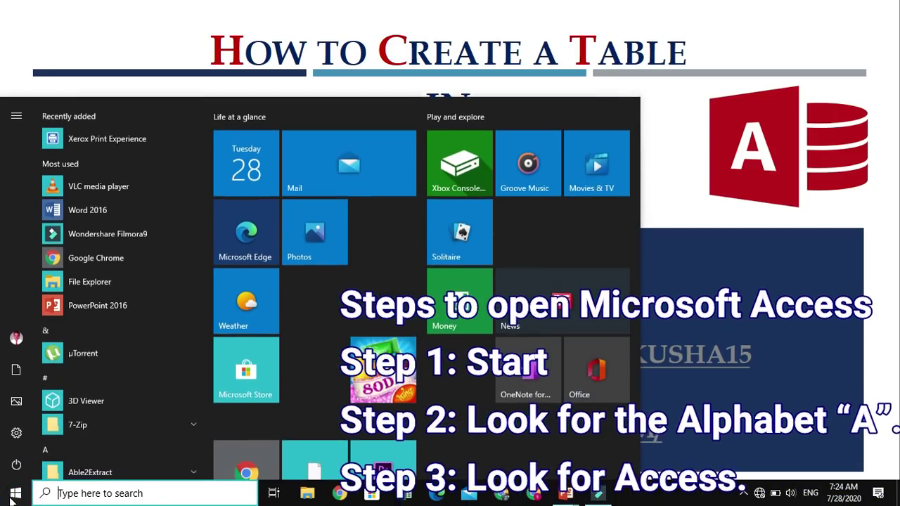
pyautogui.scroll(-3, 74, 351)
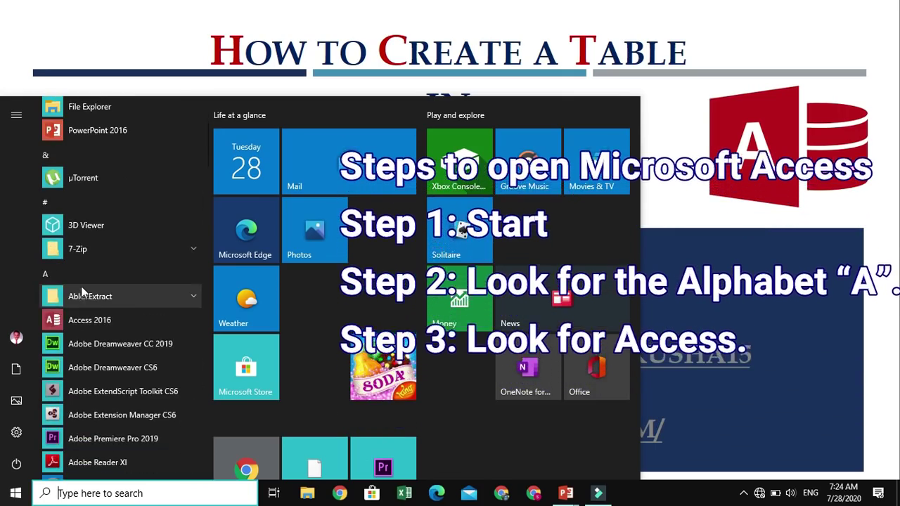
pyautogui.scroll(-4, 79, 260)
pyautogui.scroll(3, 77, 239)
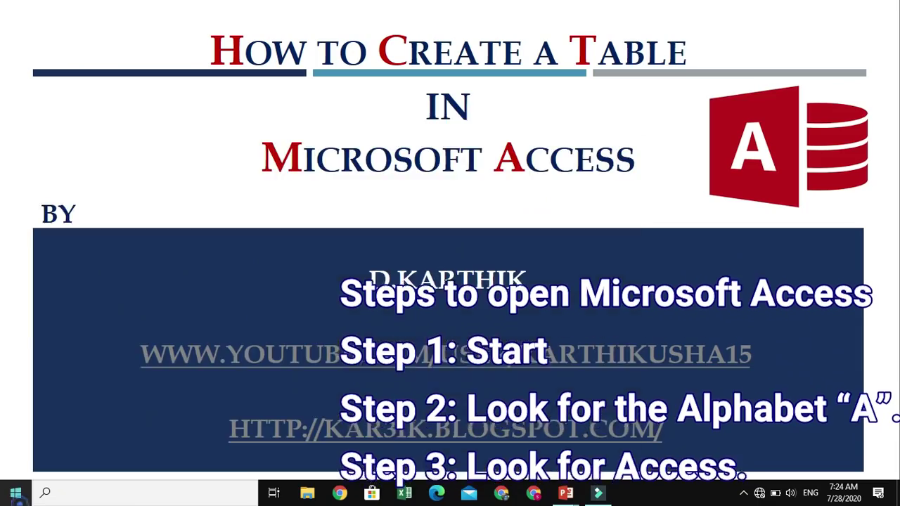
pyautogui.press('super')
pyautogui.scroll(-10, 69, 165)
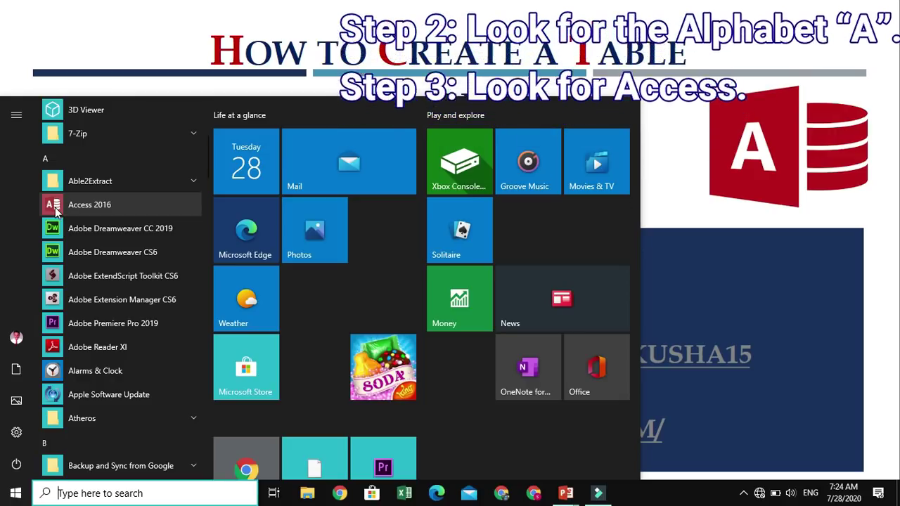
pyautogui.click(56, 210)
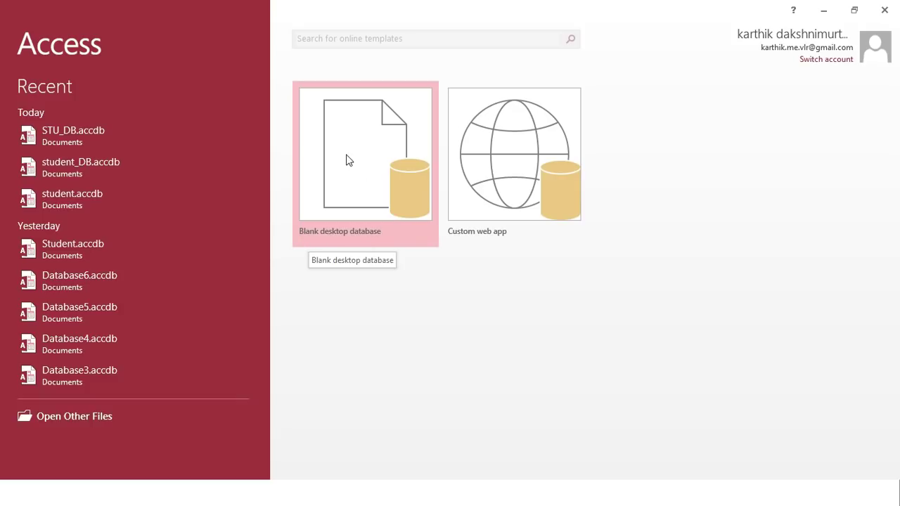
# Step: Create a blank desktop database with the file name BD_STUDENT
pyautogui.click(369, 161)
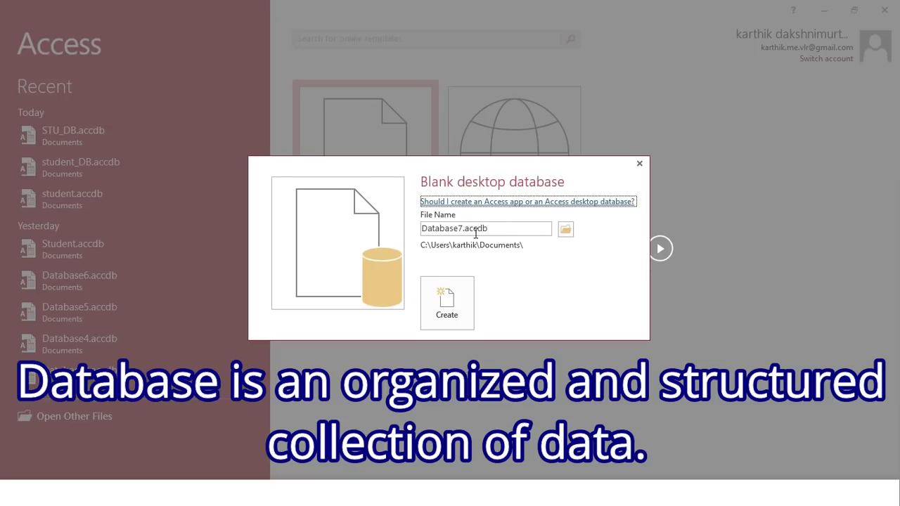
pyautogui.moveTo(422, 229); pyautogui.dragTo(468, 228)
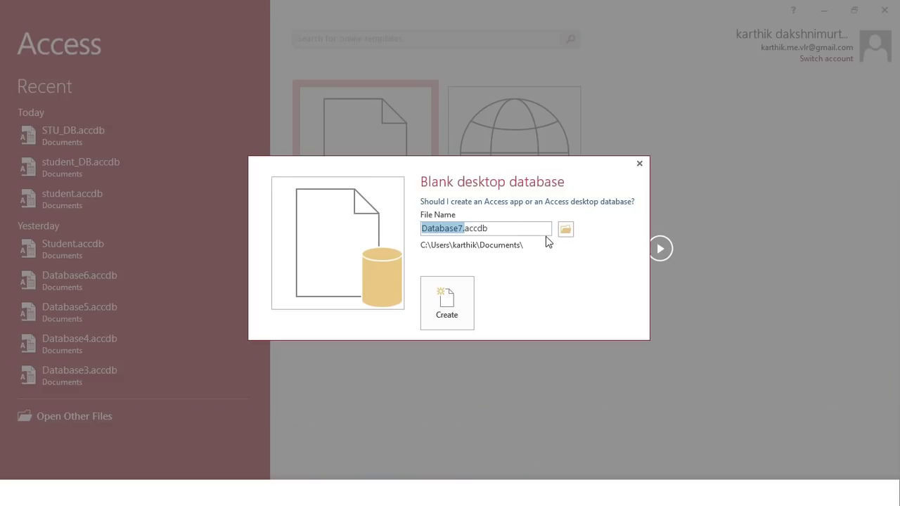
pyautogui.click(463, 227)
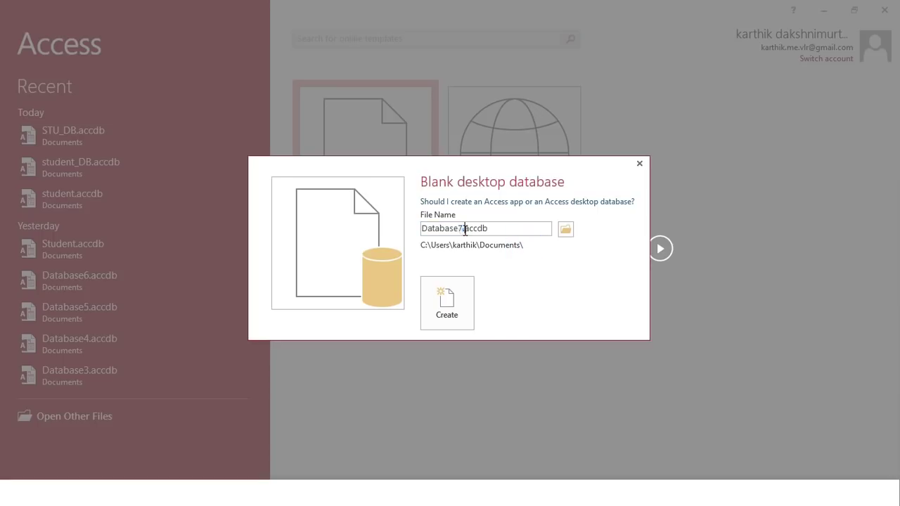
pyautogui.moveTo(463, 228); pyautogui.dragTo(423, 224)
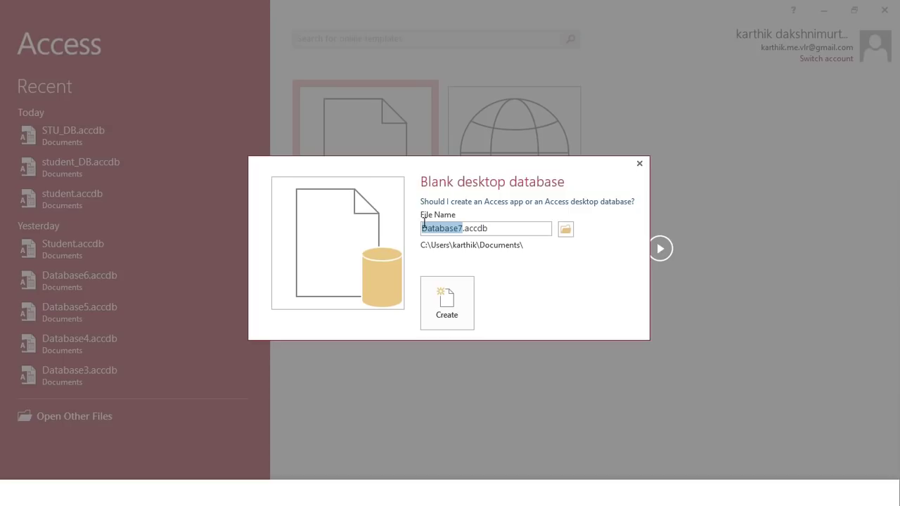
pyautogui.write('BD_STUDENT')
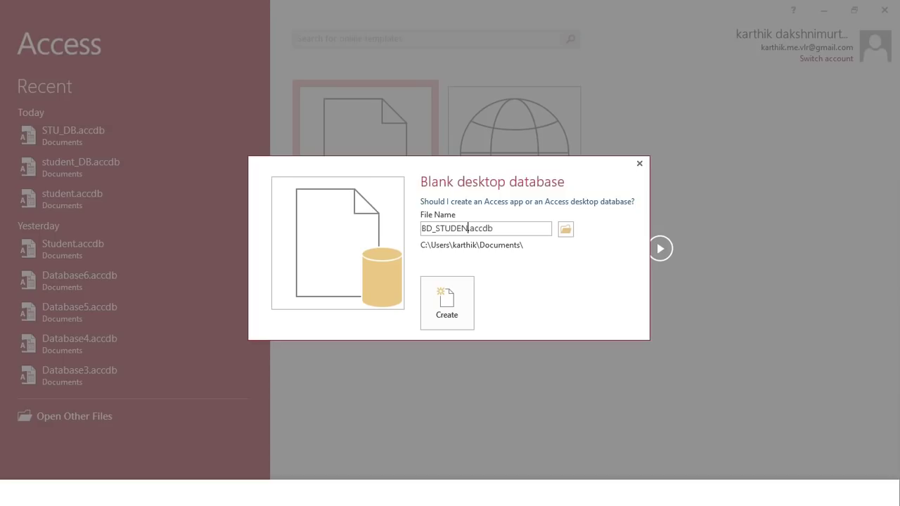
pyautogui.click(466, 293)
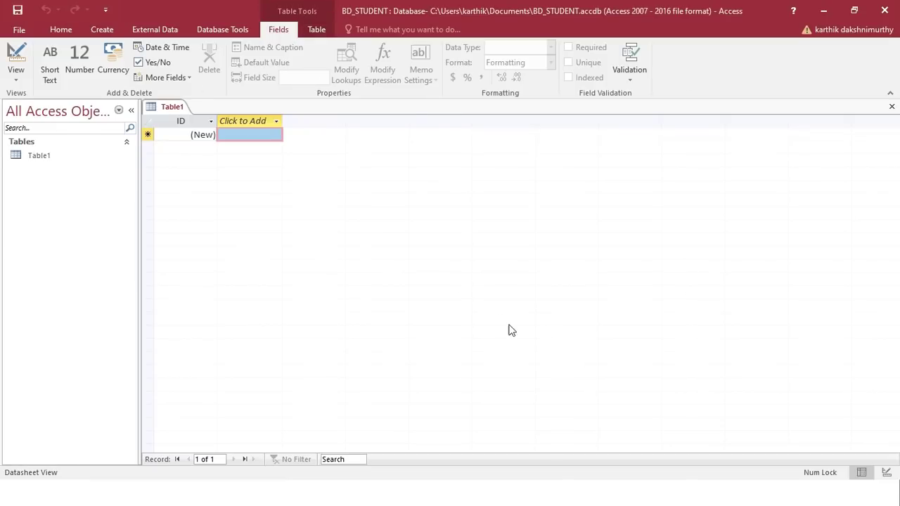
pyautogui.click(65, 30)
pyautogui.click(100, 29)
pyautogui.click(169, 31)
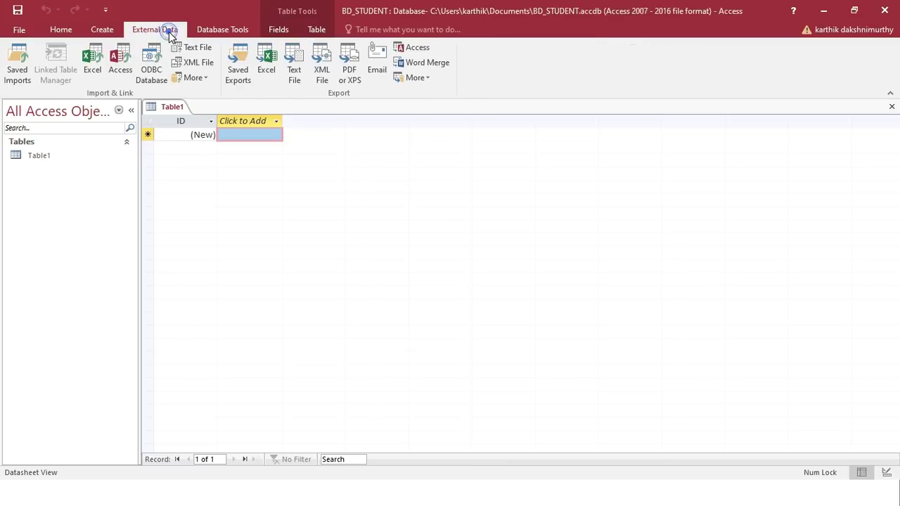
pyautogui.click(211, 30)
pyautogui.click(278, 29)
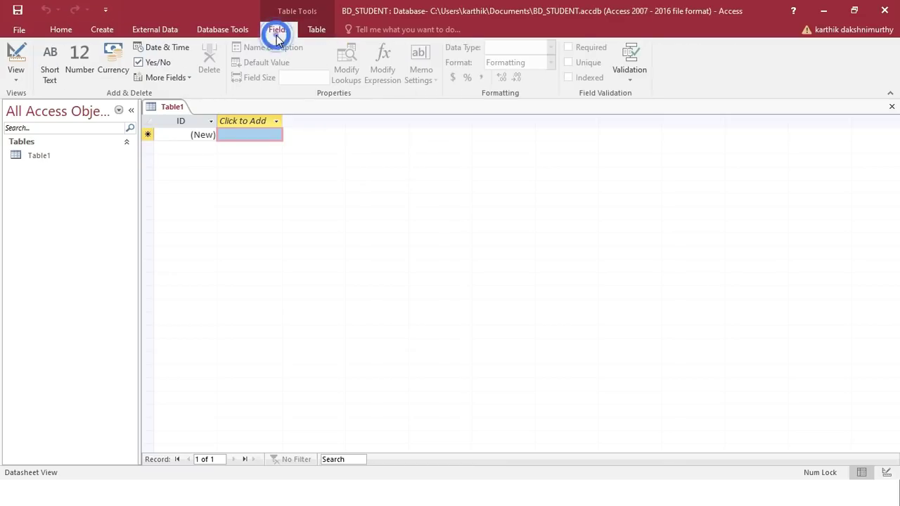
pyautogui.click(323, 35)
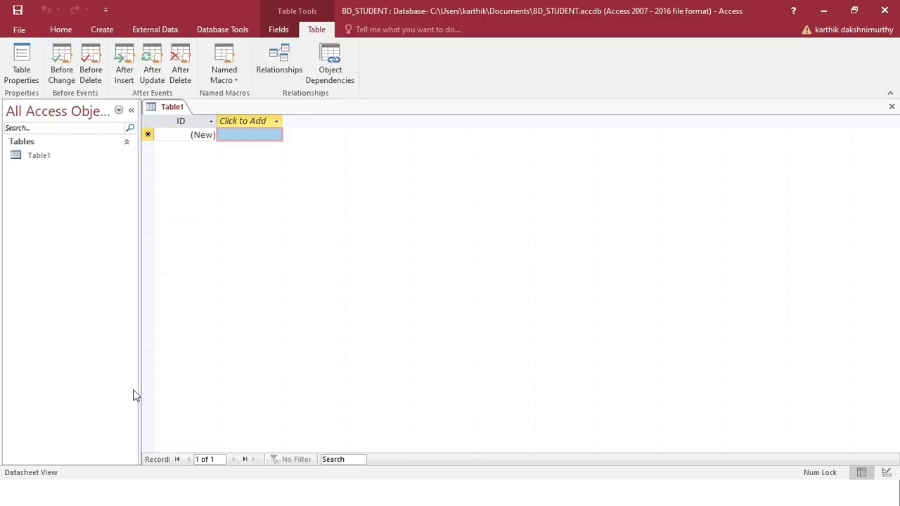
# Step: Open Table1 in Design View, saving the table under the name STU
pyautogui.rightClick(52, 156)
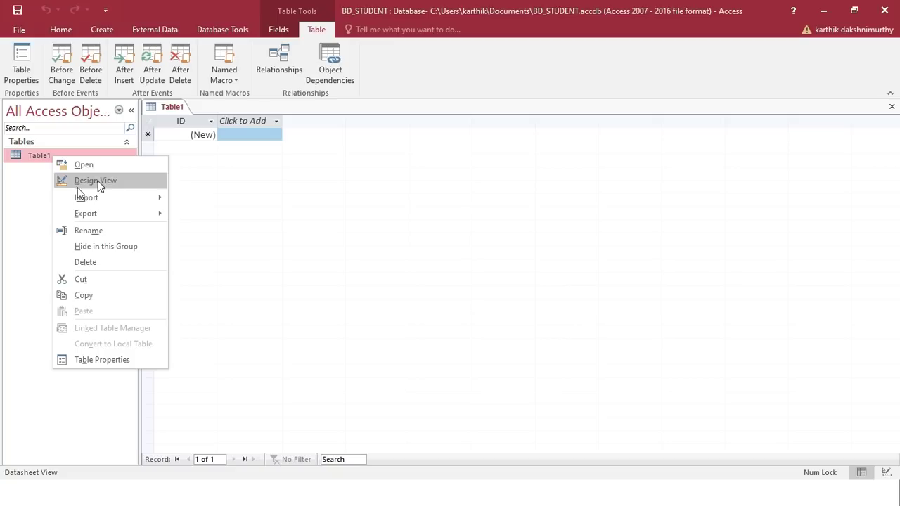
pyautogui.rightClick(36, 158)
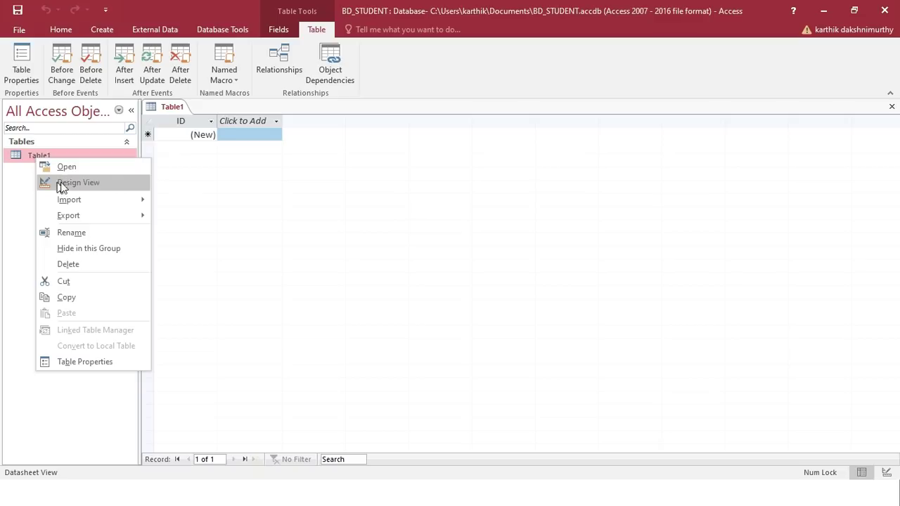
pyautogui.click(88, 186)
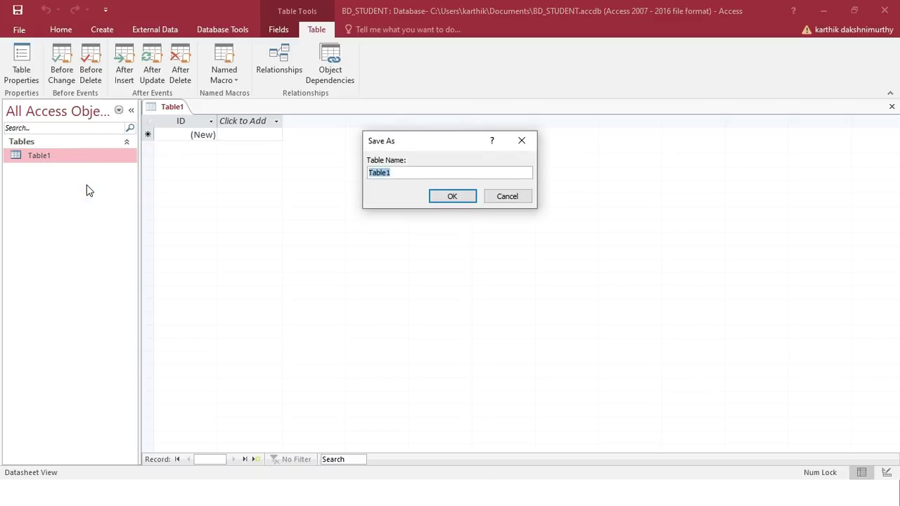
pyautogui.moveTo(402, 170); pyautogui.dragTo(358, 168)
pyautogui.write('S')
pyautogui.click(452, 197)
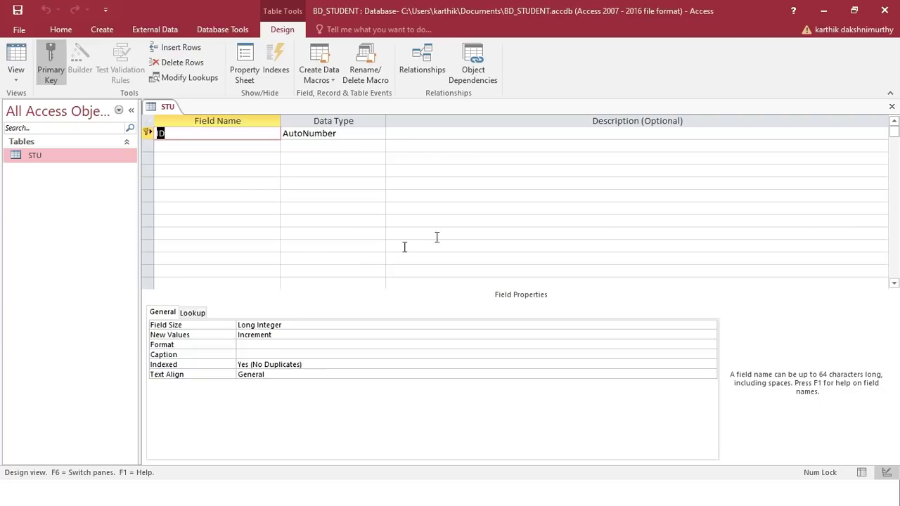
# Step: Review the data types available for the ID field and rename the field S_ID
pyautogui.click(343, 133)
pyautogui.click(380, 134)
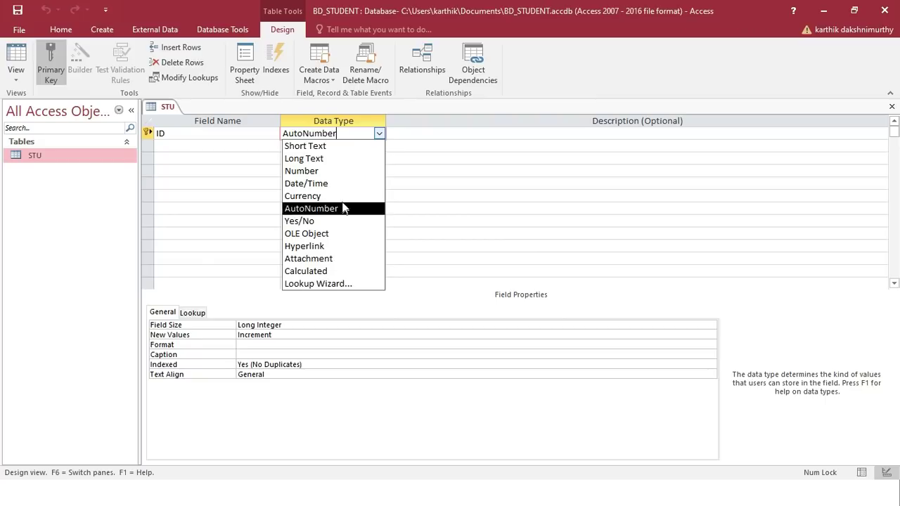
pyautogui.click(214, 134)
pyautogui.press('BackSpace')
pyautogui.press('BackSpace')
pyautogui.write('S_ID')
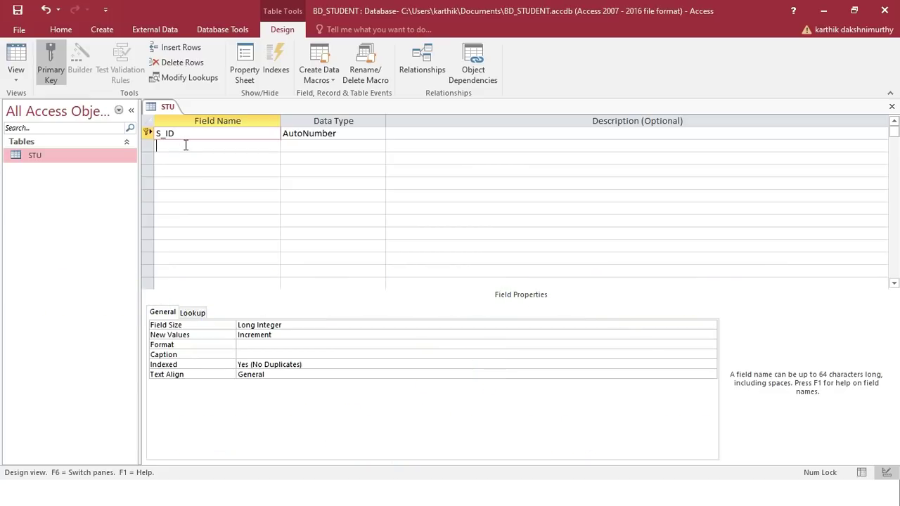
pyautogui.click(186, 144)
# Step: Set the data type of the S_ID field to Short Text
pyautogui.click(345, 134)
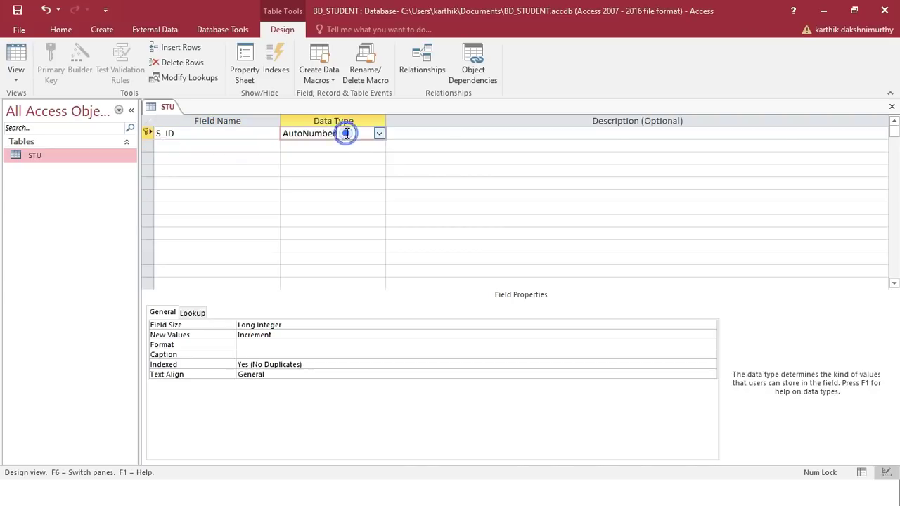
pyautogui.click(378, 132)
pyautogui.click(369, 145)
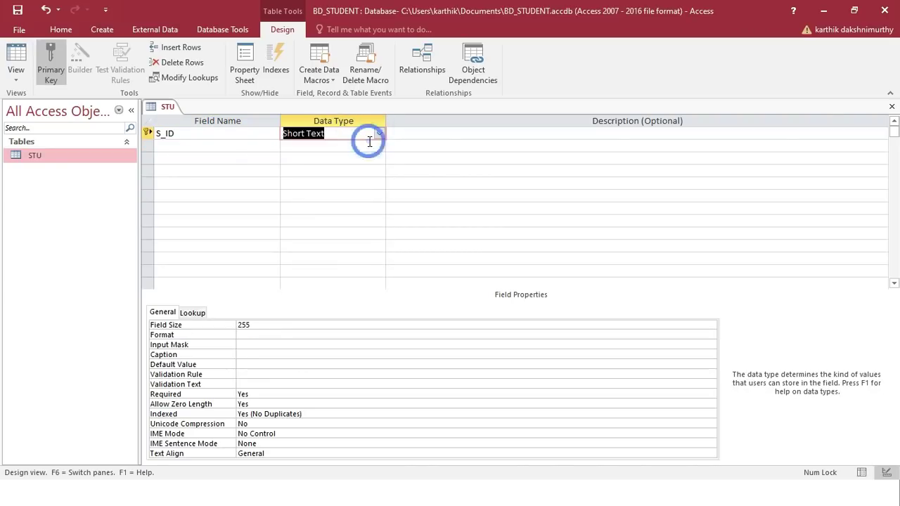
pyautogui.click(246, 325)
# Step: Add a field named S_Name below S_ID with the Long Text data type
pyautogui.click(186, 146)
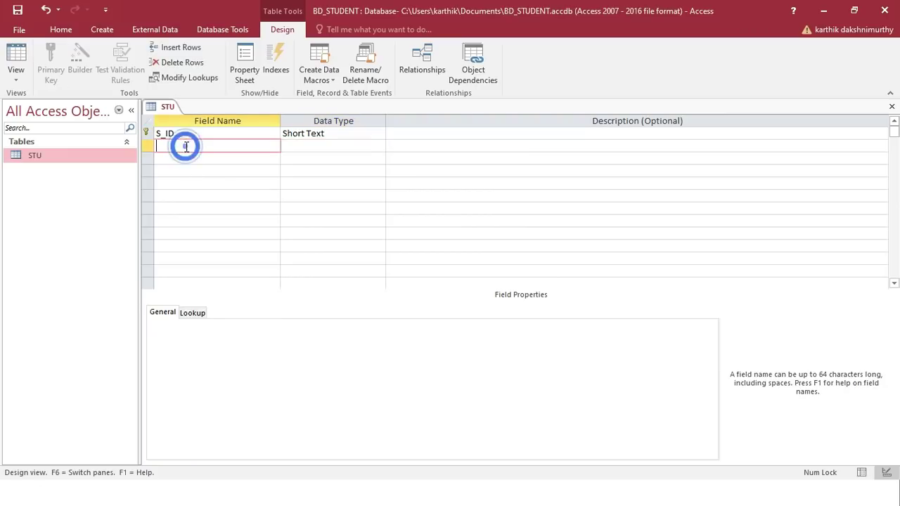
pyautogui.write('S')
pyautogui.write('-')
pyautogui.write('_')
pyautogui.write('Name')
pyautogui.press('Tab')
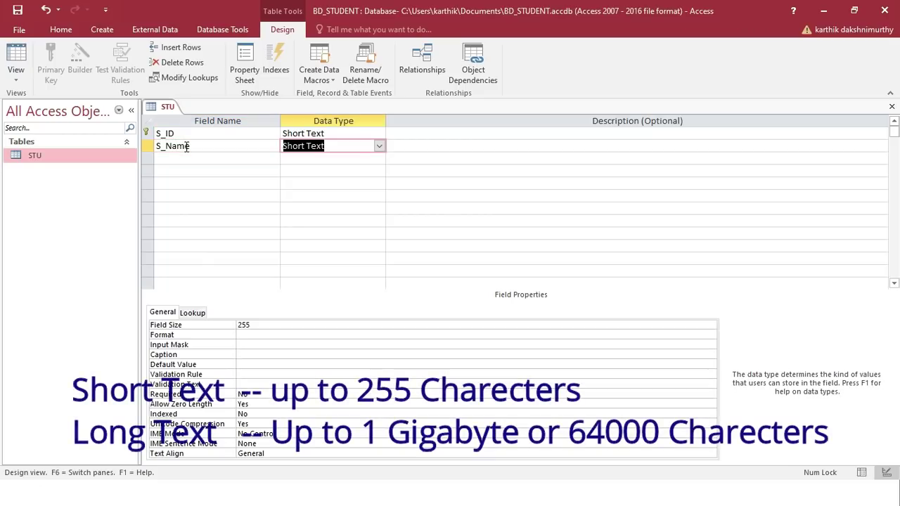
pyautogui.click(379, 145)
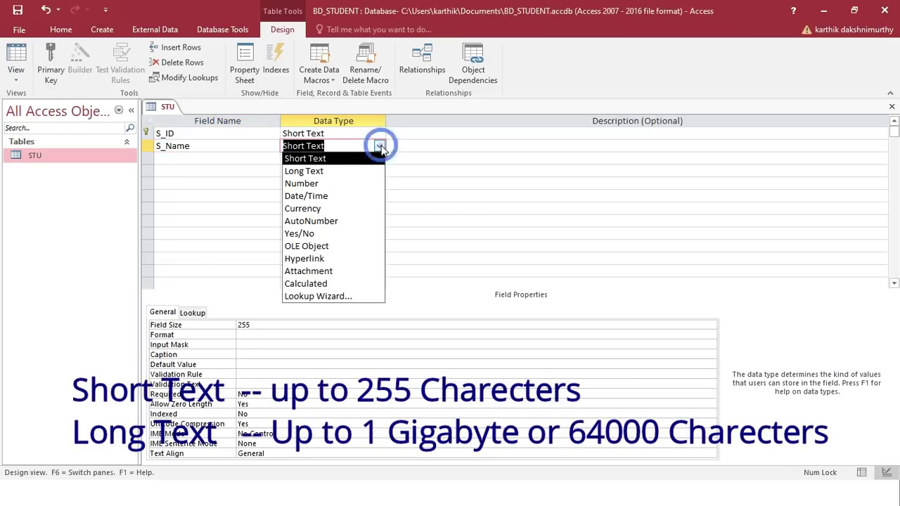
pyautogui.click(363, 175)
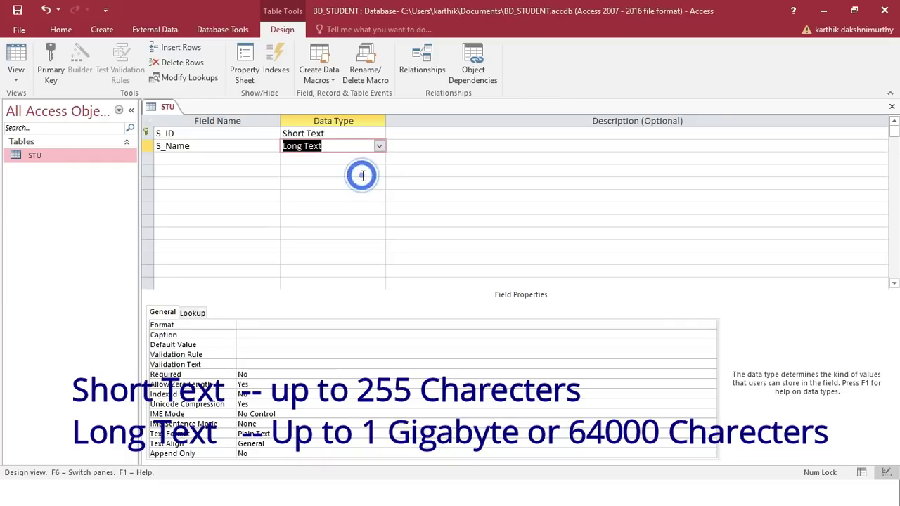
pyautogui.click(343, 134)
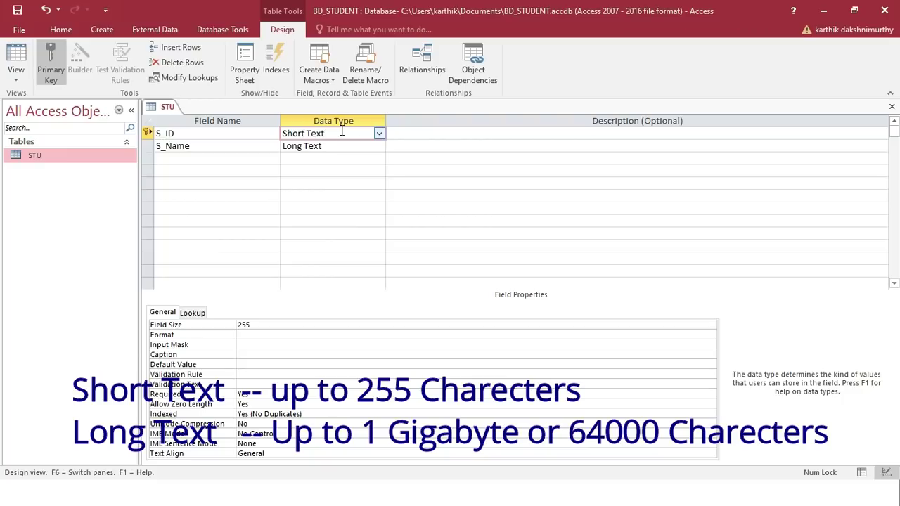
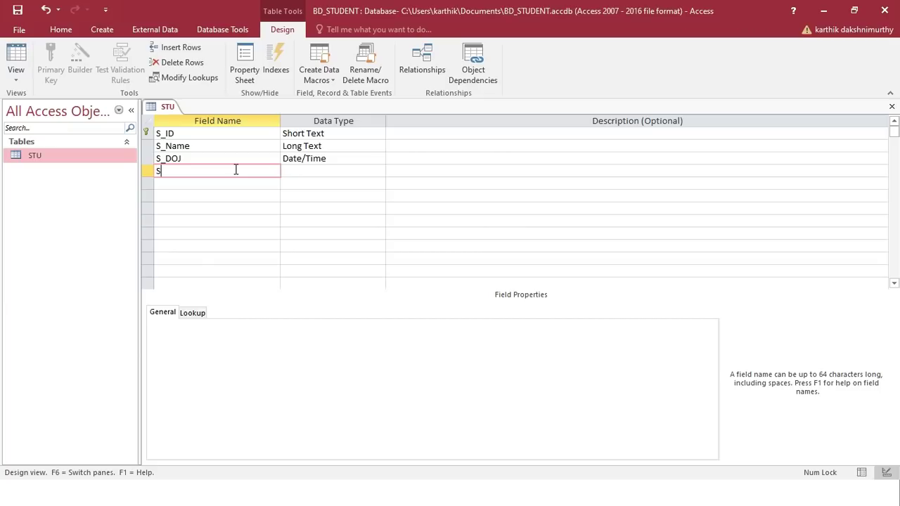
# Step: Add a field named S_Course below S_DOJ
pyautogui.press('BackSpace')
pyautogui.write('_Course')
pyautogui.press('Tab')
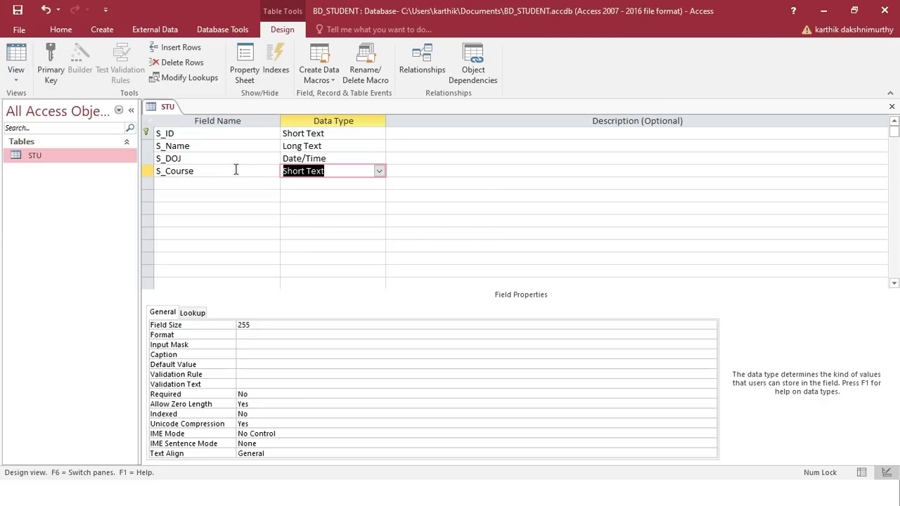
# Step: Start the Lookup Wizard for the S_Course field and choose to type in the lookup values manually
pyautogui.click(378, 171)
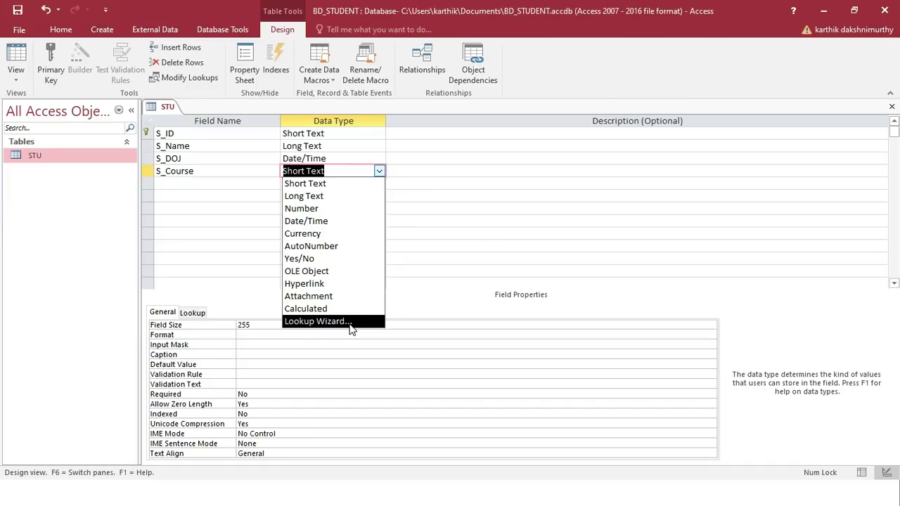
pyautogui.click(326, 321)
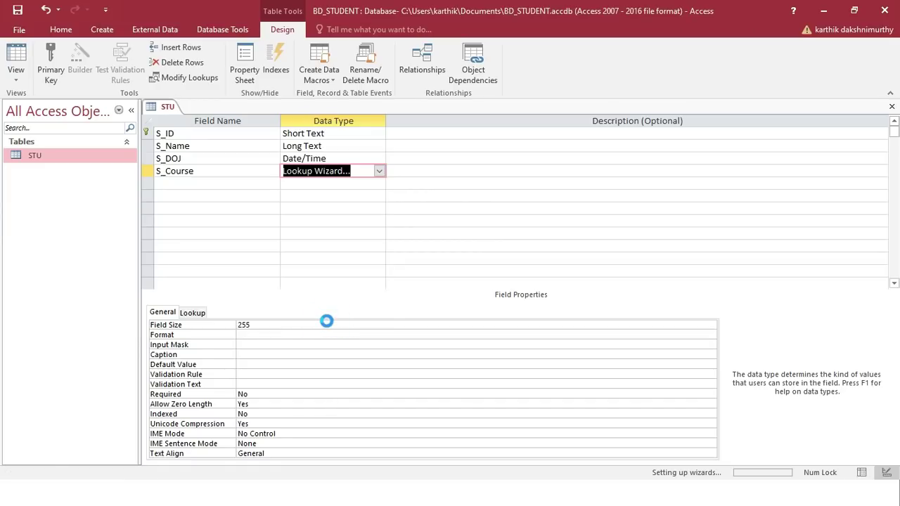
pyautogui.moveTo(368, 92); pyautogui.dragTo(395, 86)
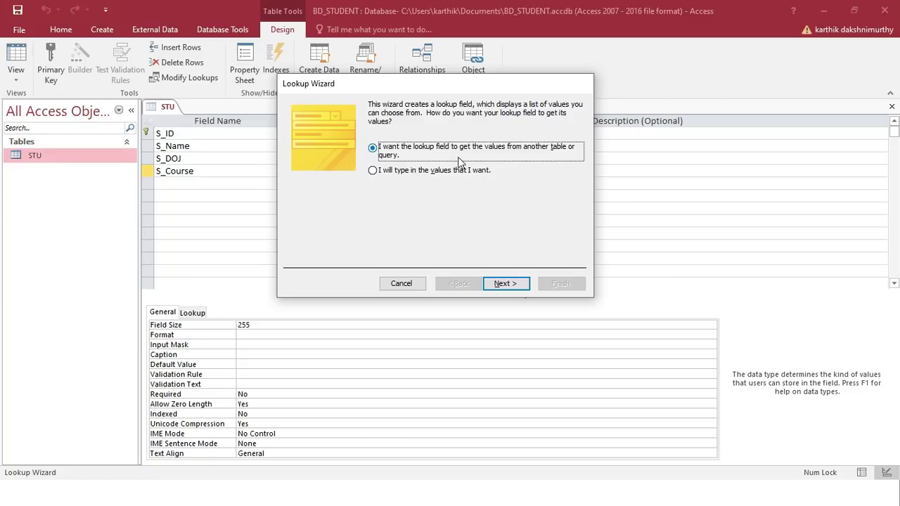
pyautogui.click(373, 171)
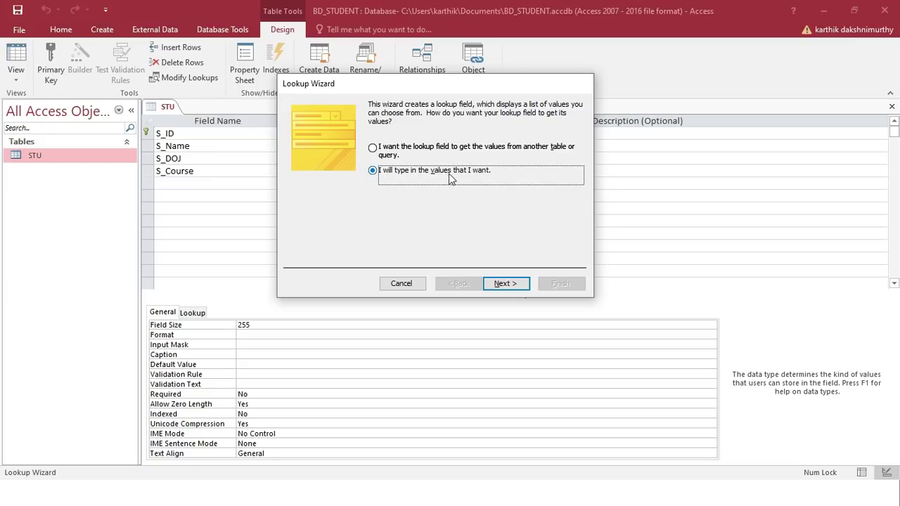
pyautogui.click(506, 283)
# Step: Fill the single lookup column with the values --Select--, UG, PG and PhD
pyautogui.click(346, 183)
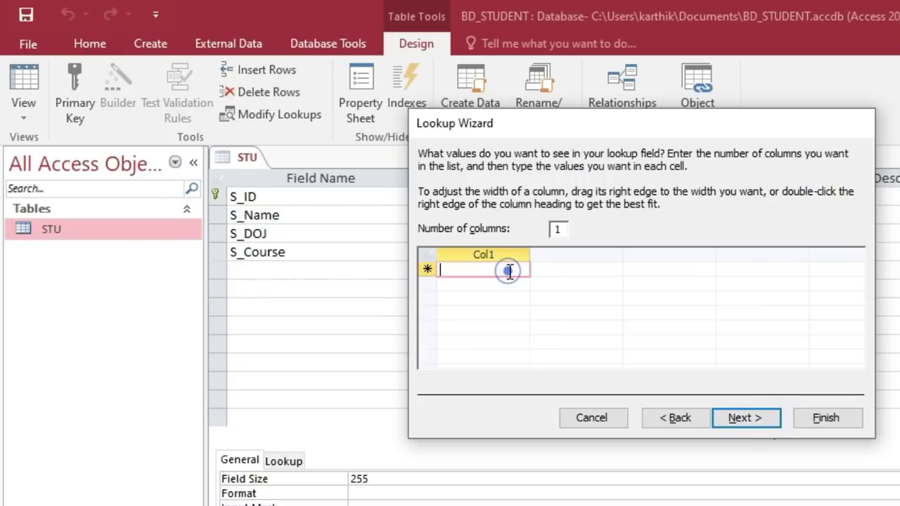
pyautogui.write('--')
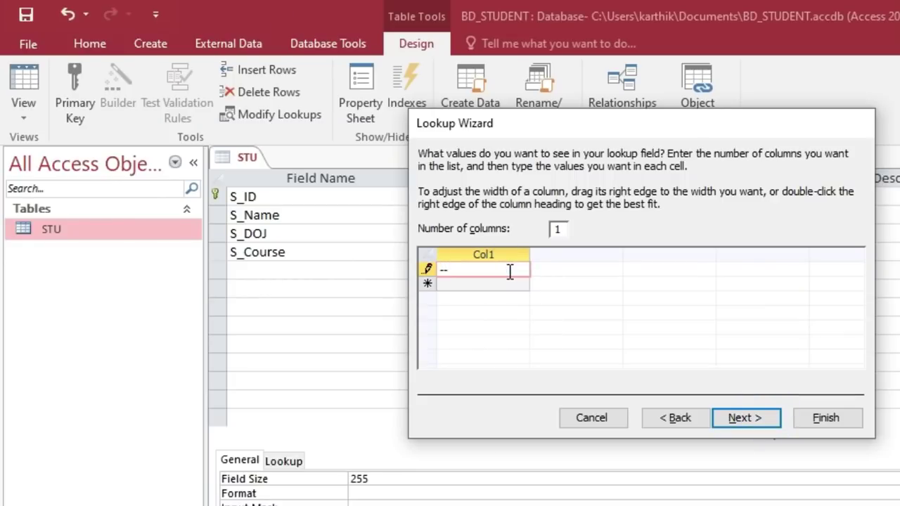
pyautogui.write('Select')
pyautogui.write('--')
pyautogui.press('Return')
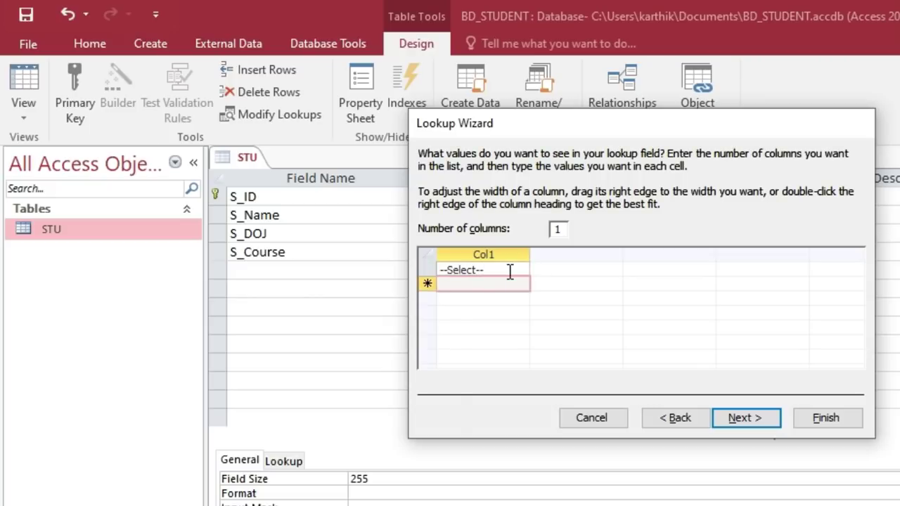
pyautogui.write('UG')
pyautogui.press('Return')
pyautogui.write('PG')
pyautogui.press('Return')
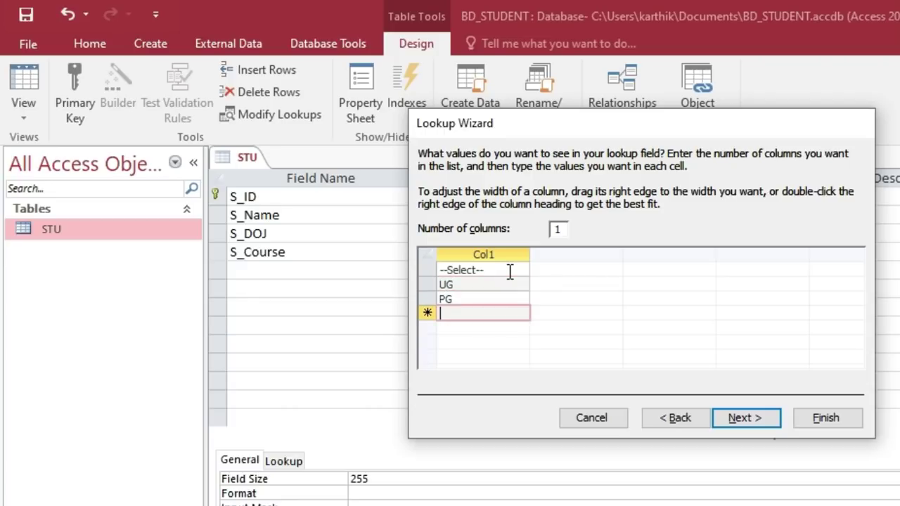
pyautogui.write('Ph')
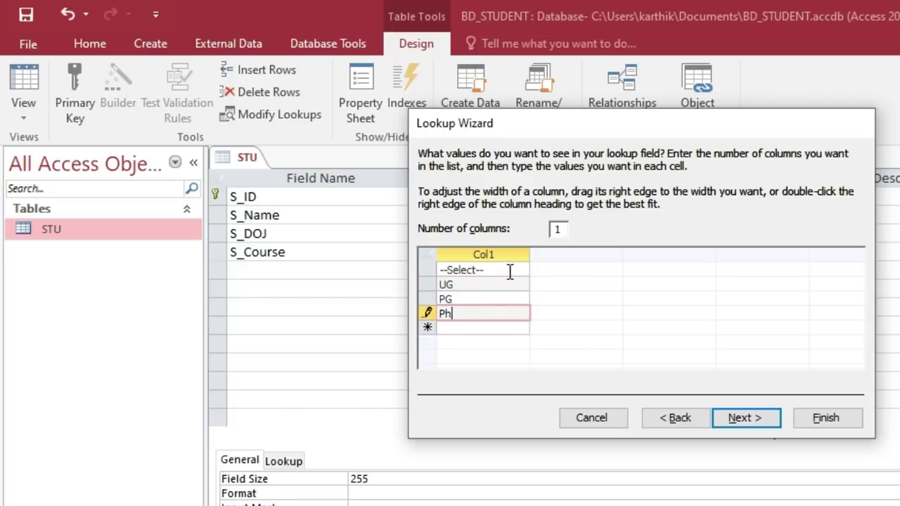
pyautogui.write('D')
# Step: Finish the lookup field with the label S_Course, leaving Limit To List and Allow Multiple Values off
pyautogui.click(734, 422)
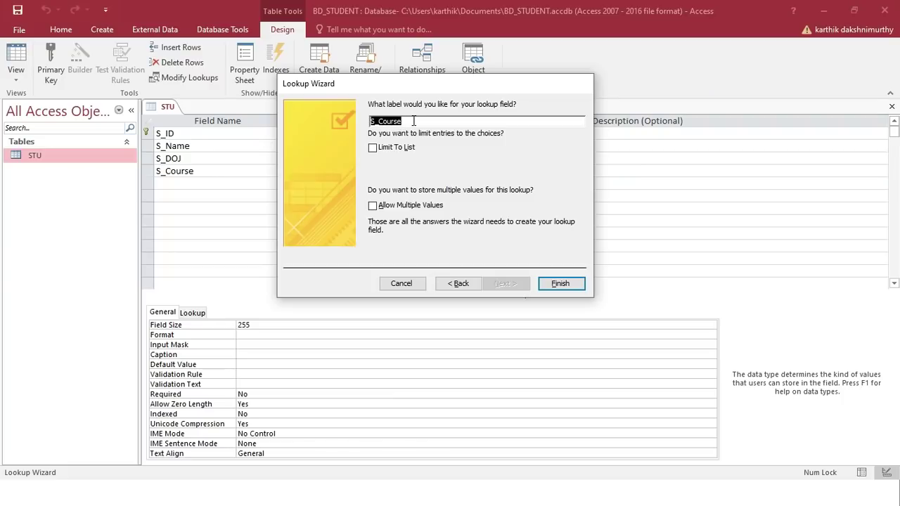
pyautogui.click(609, 179)
pyautogui.click(564, 284)
# Step: Add a field named S_Fees below S_Course with the Calculated data type
pyautogui.click(252, 183)
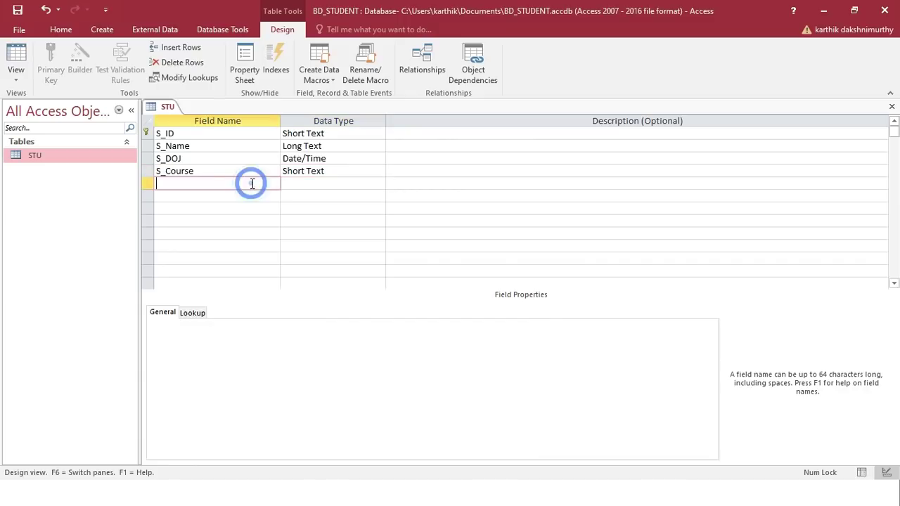
pyautogui.write('S_')
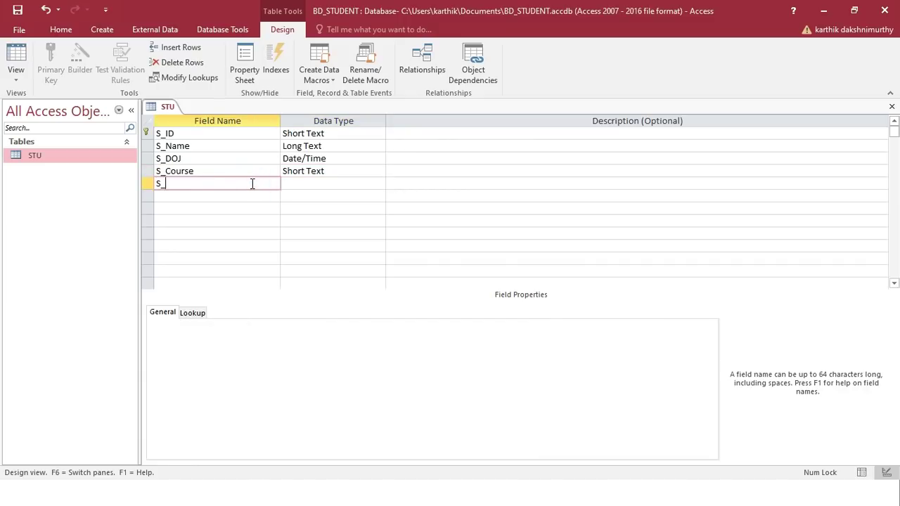
pyautogui.write('Fees')
pyautogui.click(301, 183)
pyautogui.click(379, 184)
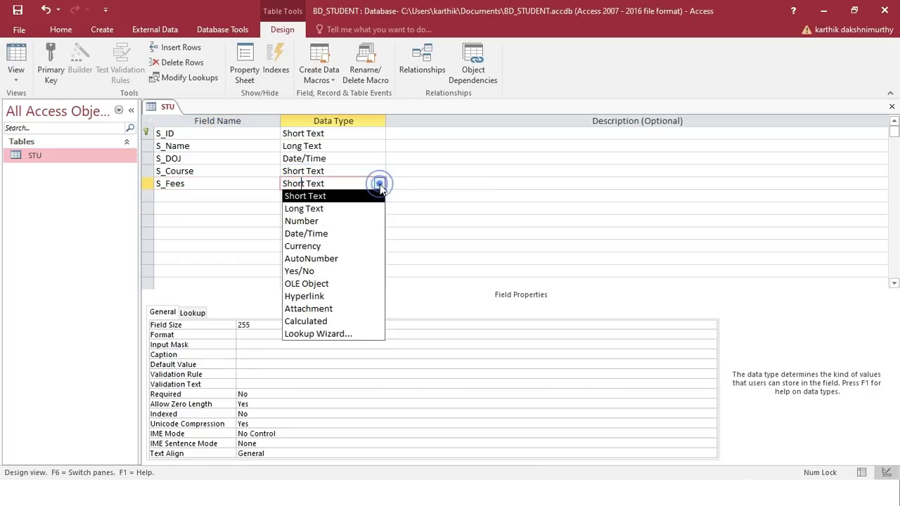
pyautogui.click(331, 321)
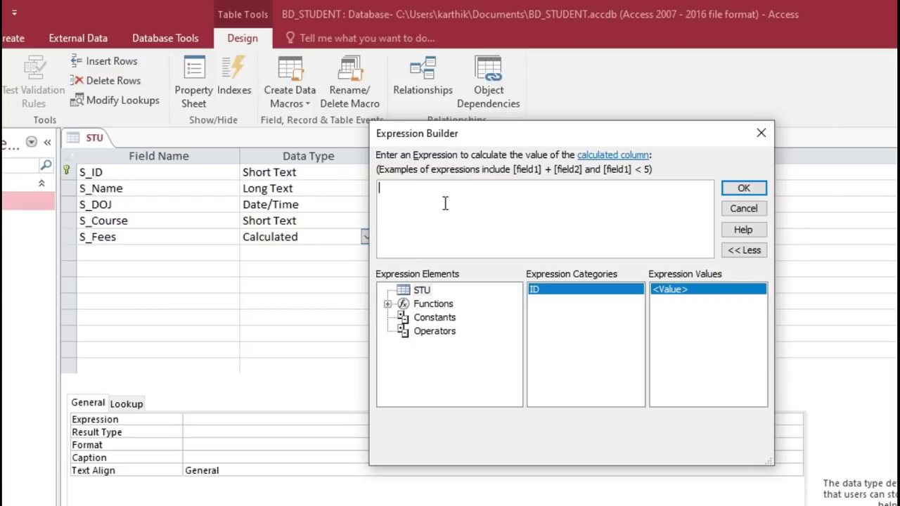
# Step: Begin the S_Fees expression with an IIf condition that returns "5000 $" when S_Course equals "UG"
pyautogui.write('i')
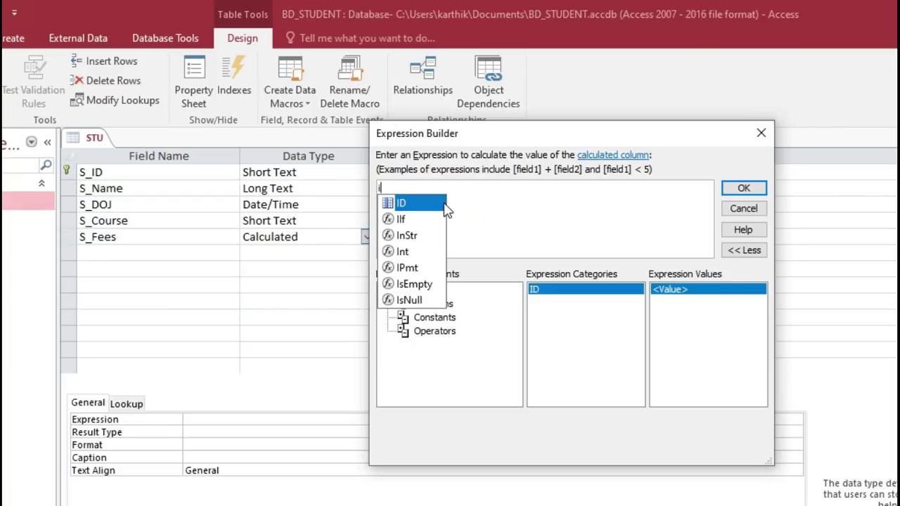
pyautogui.write('if(S_COurs')
pyautogui.press('BackSpace')
pyautogui.press('BackSpace')
pyautogui.press('BackSpace')
pyautogui.press('BackSpace')
pyautogui.write('ourse')
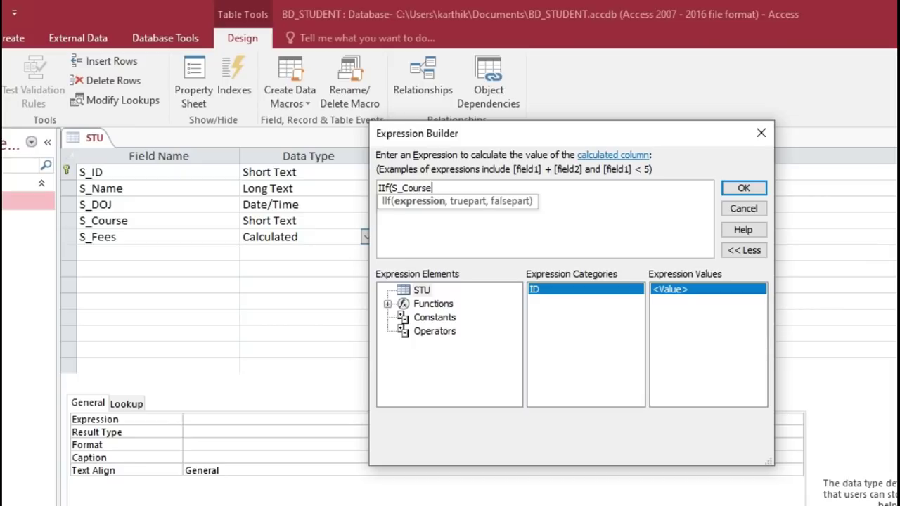
pyautogui.write('="UG","5000 $,')
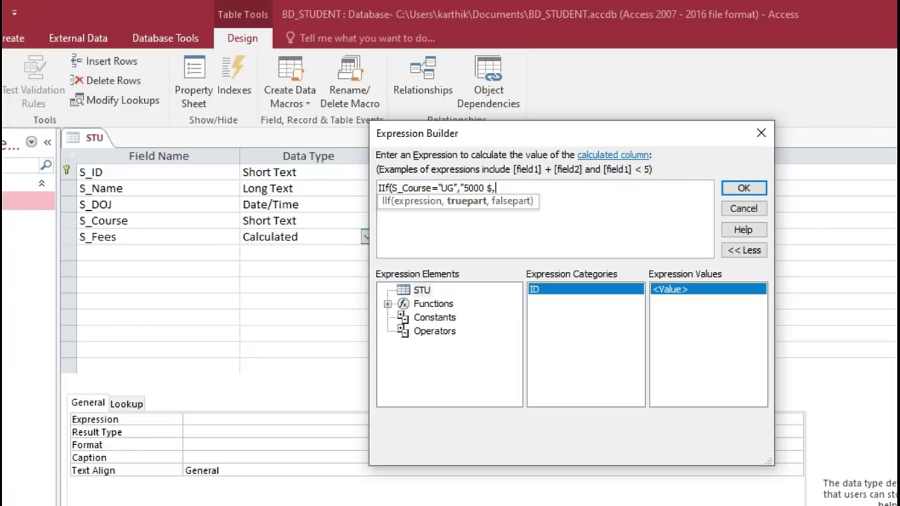
pyautogui.press('BackSpace')
pyautogui.write('",i')
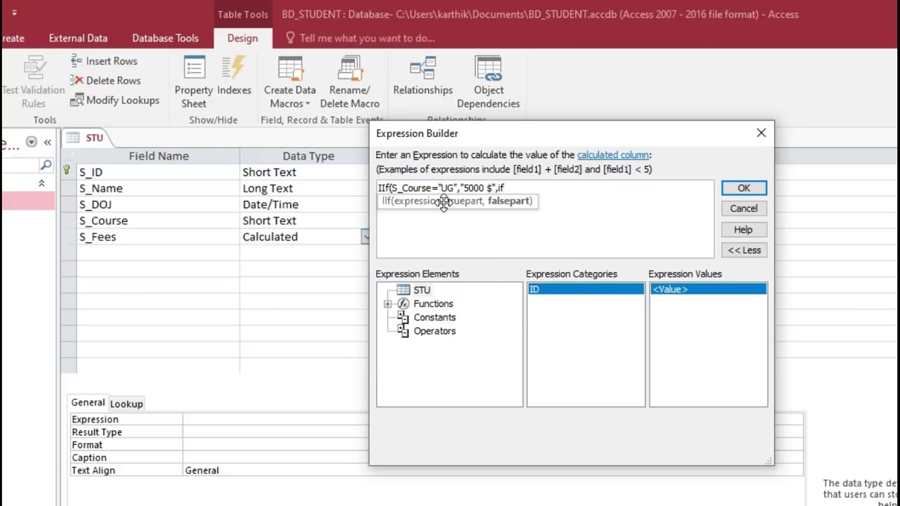
# Step: Nest a second IIf in the expression that returns "7000 $" when S_Course equals "PG"
pyautogui.write('If(')
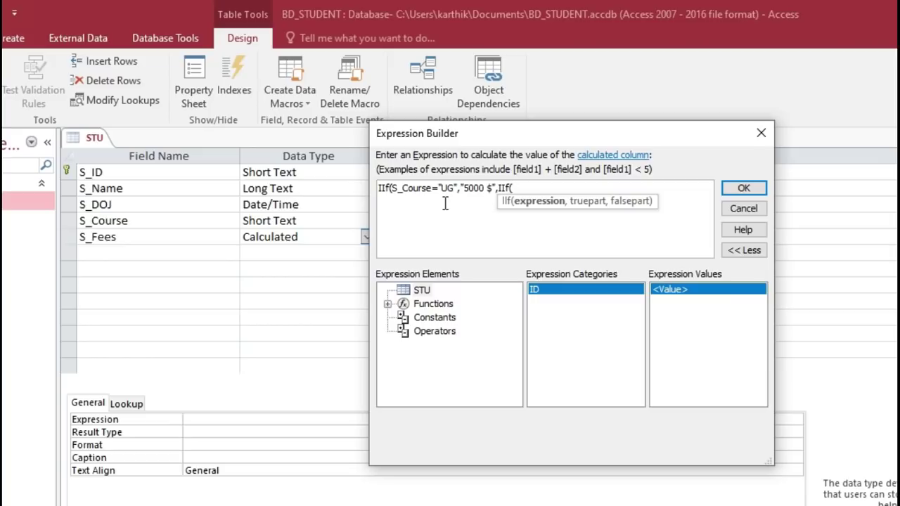
pyautogui.write('S_Course="PG",')
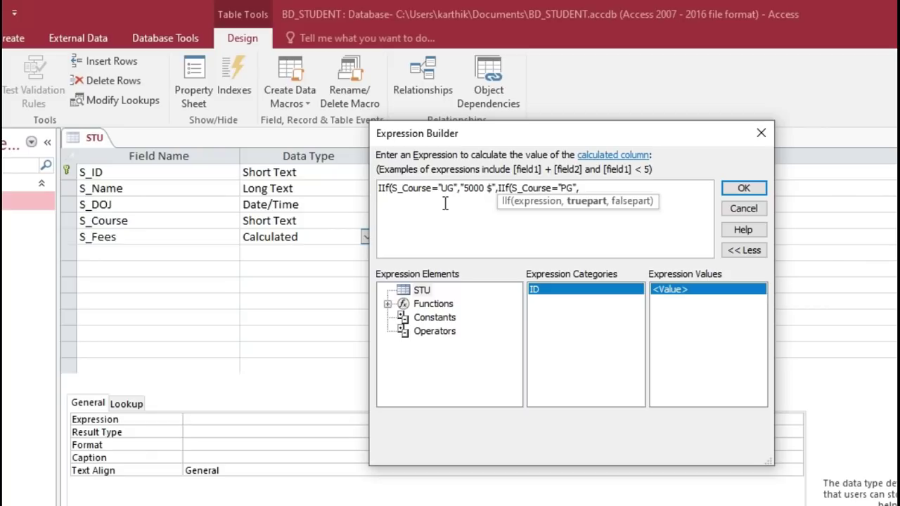
pyautogui.write('"7000')
pyautogui.write('$",')
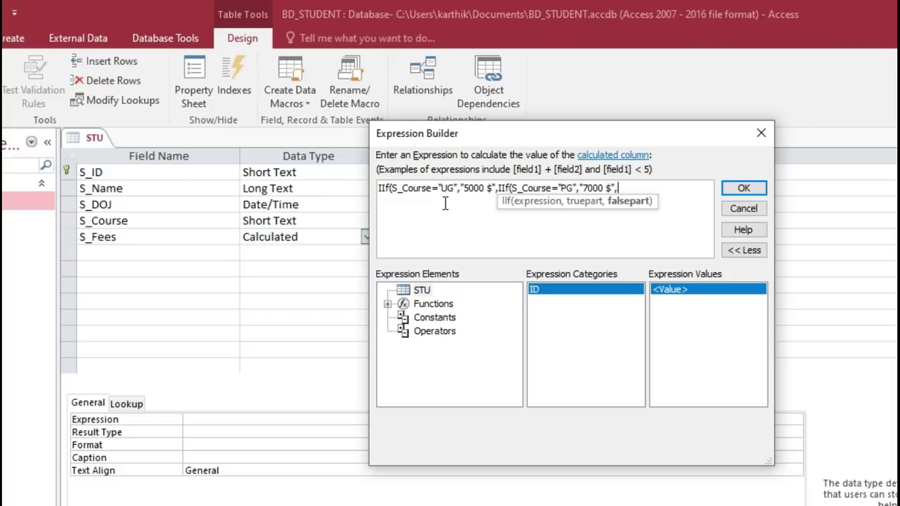
# Step: Nest a third IIf returning "9000 $" when S_Course equals "PhD" and "0" otherwise, and accept the expression
pyautogui.write('i')
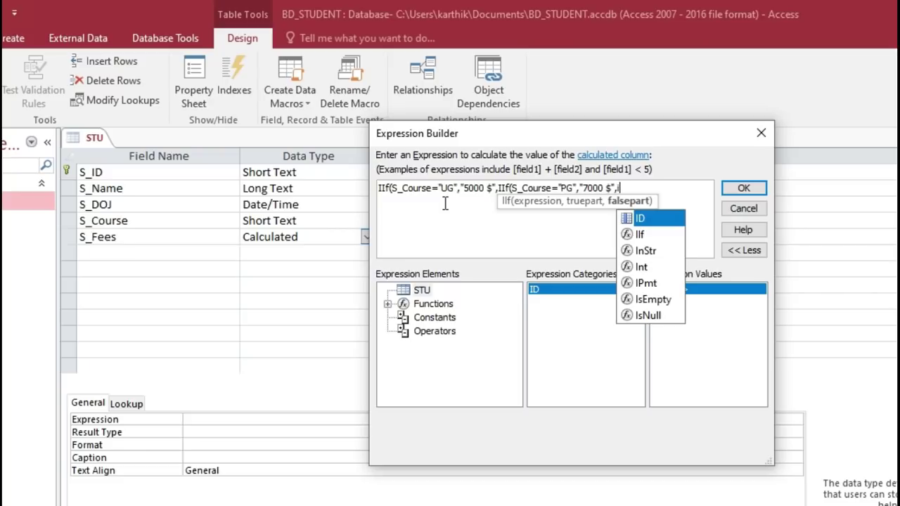
pyautogui.press('Down')
pyautogui.press('Tab')
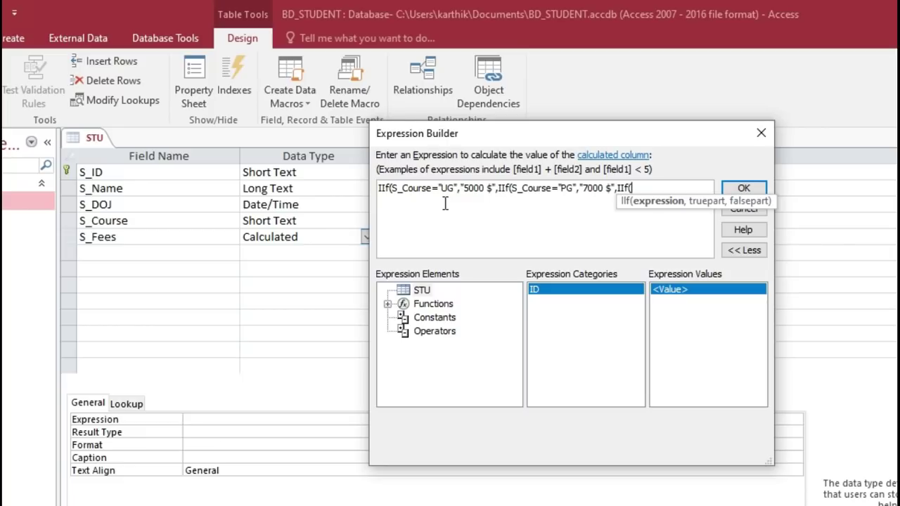
pyautogui.write('S_Course="PhD",')
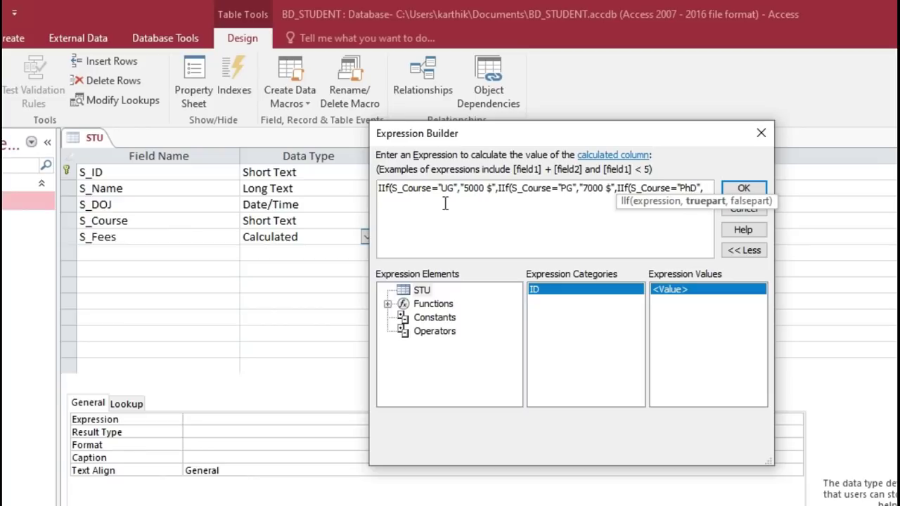
pyautogui.write('"(00')
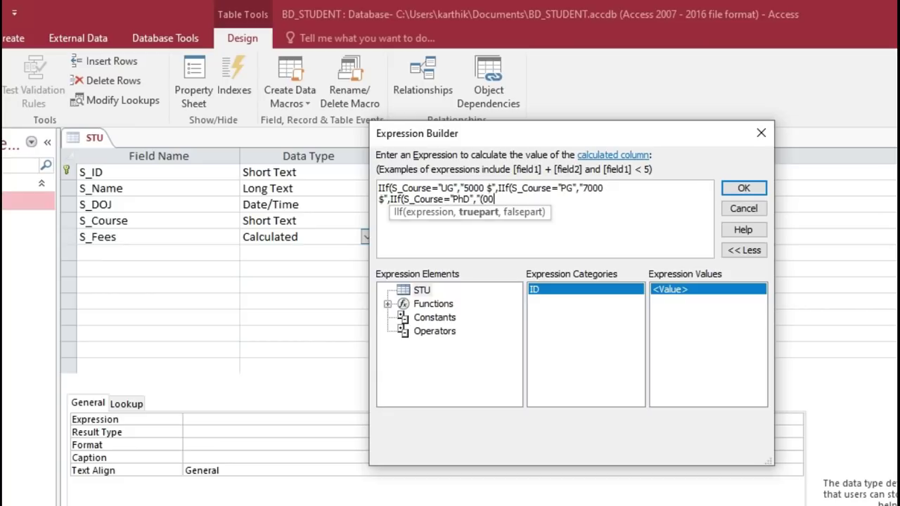
pyautogui.press('BackSpace')
pyautogui.press('BackSpace')
pyautogui.write('9')
pyautogui.press('BackSpace')
pyautogui.press('BackSpace')
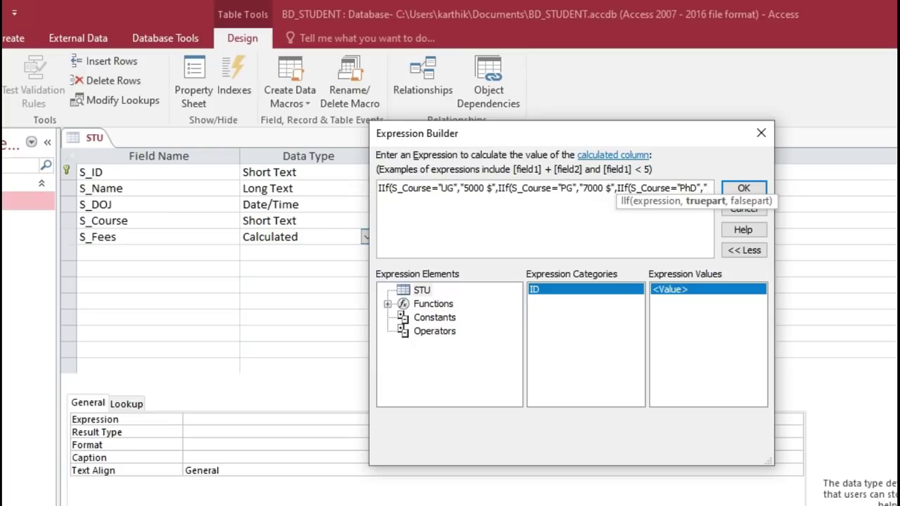
pyautogui.write('900')
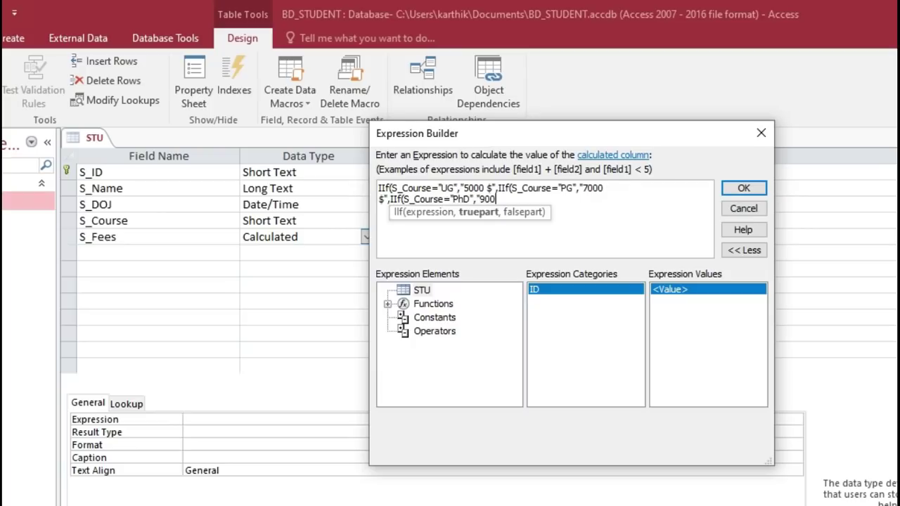
pyautogui.write('0 $","0")))')
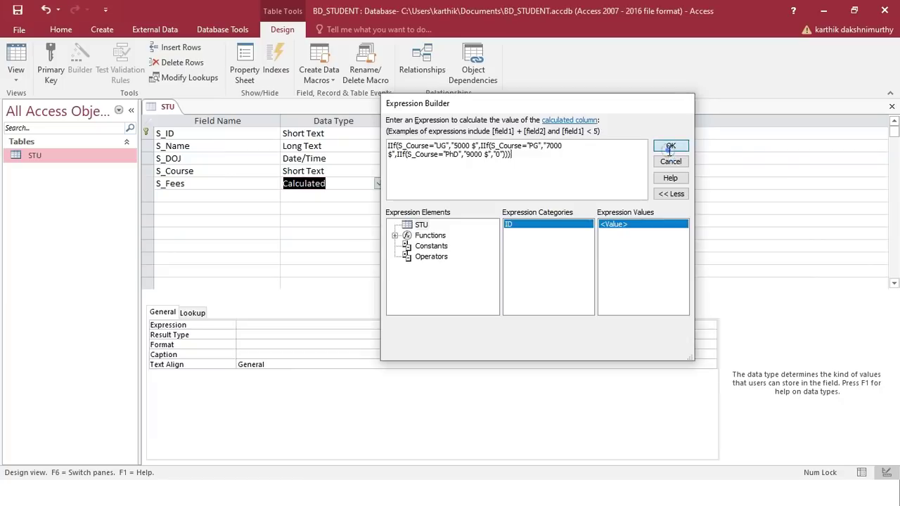
pyautogui.click(744, 189)
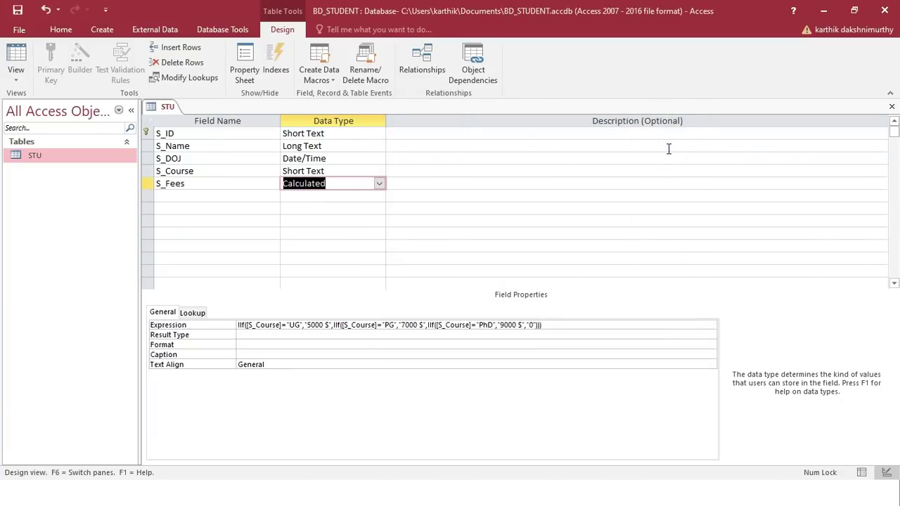
# Step: Check the S_Fees expression in the field properties and close the STU table, saving its design changes
pyautogui.click(570, 316)
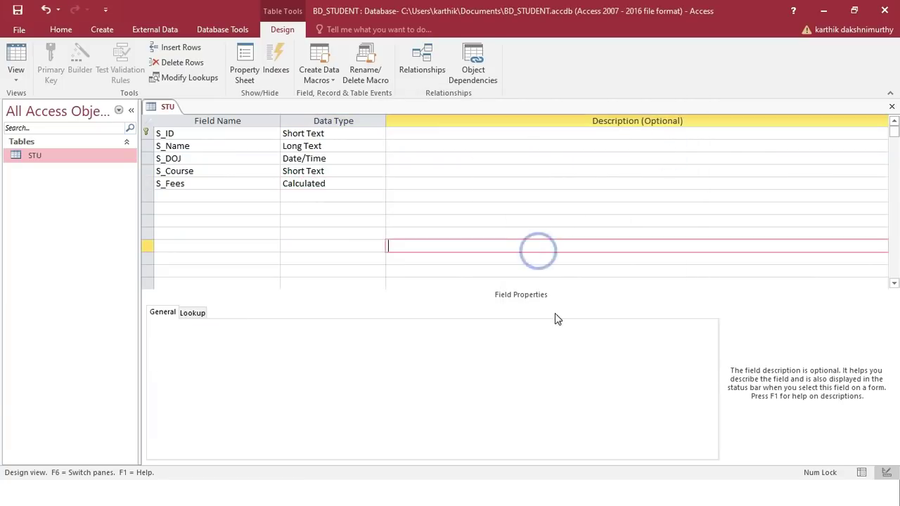
pyautogui.click(342, 186)
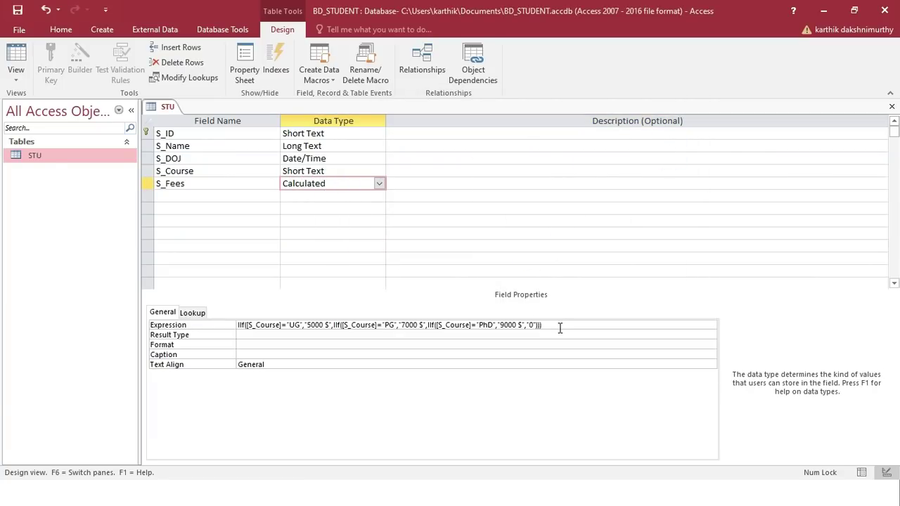
pyautogui.click(890, 110)
pyautogui.click(400, 284)
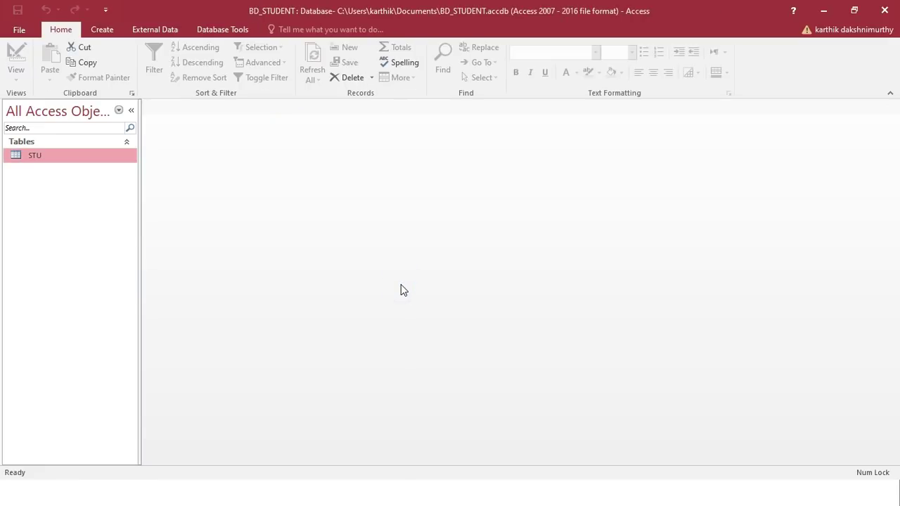
# Step: Open the STU table in Datasheet View and enter the student ID in the first record's S_ID field
pyautogui.doubleClick(49, 157)
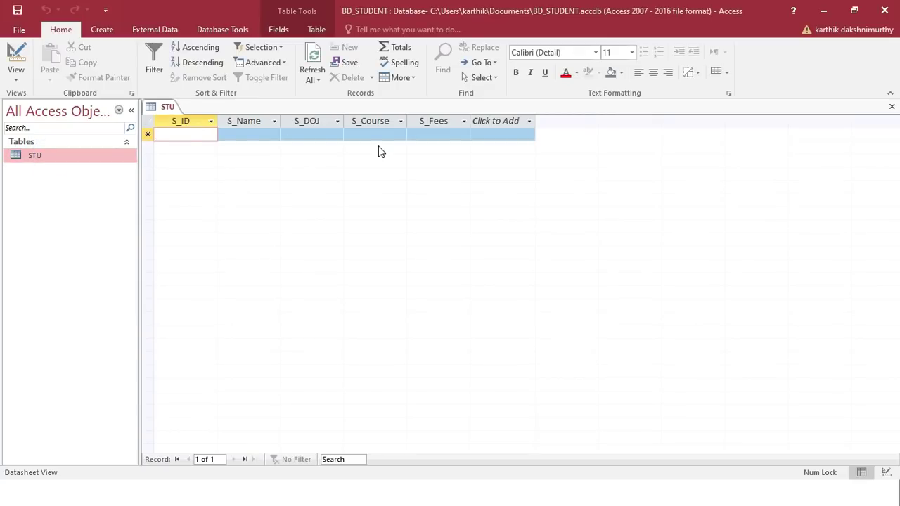
pyautogui.write('A101')
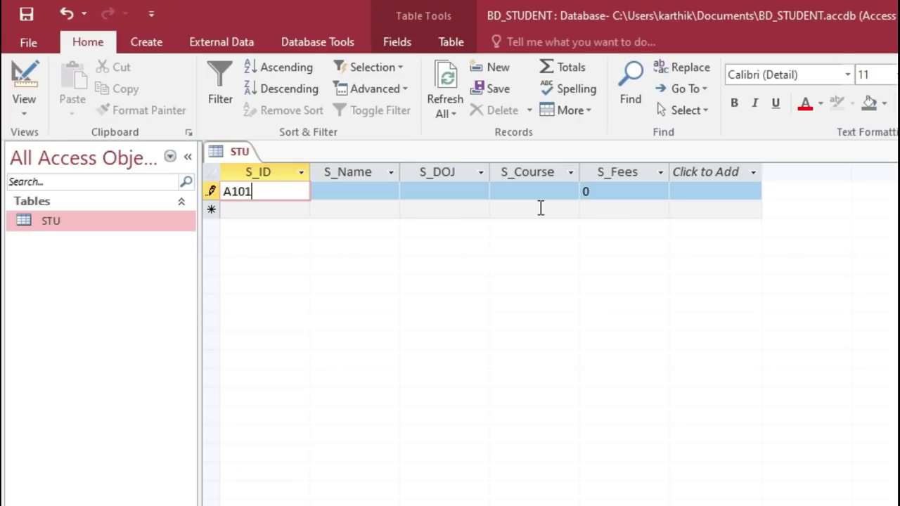
pyautogui.press('Tab')
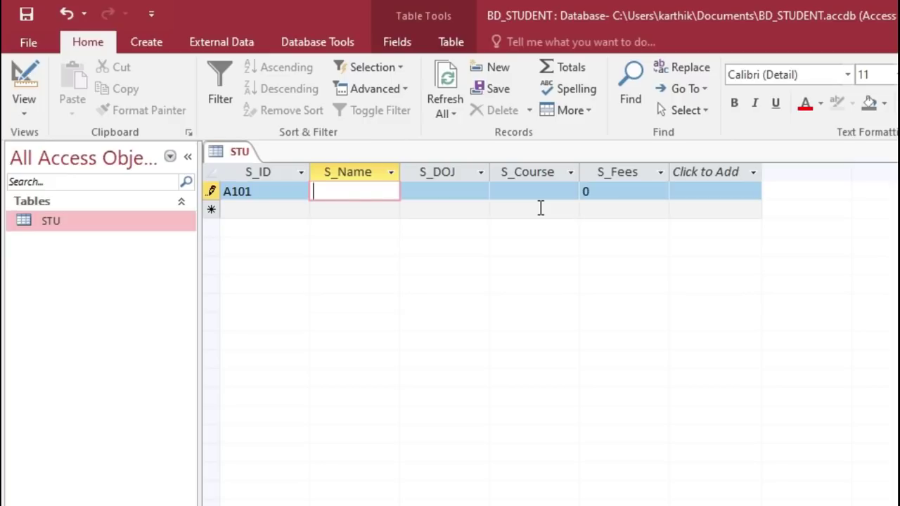
# Step: Complete the first record with the student's name, S_DOJ 7/2/2020 and S_Course UG
pyautogui.write('Karthik')
pyautogui.press('Tab')
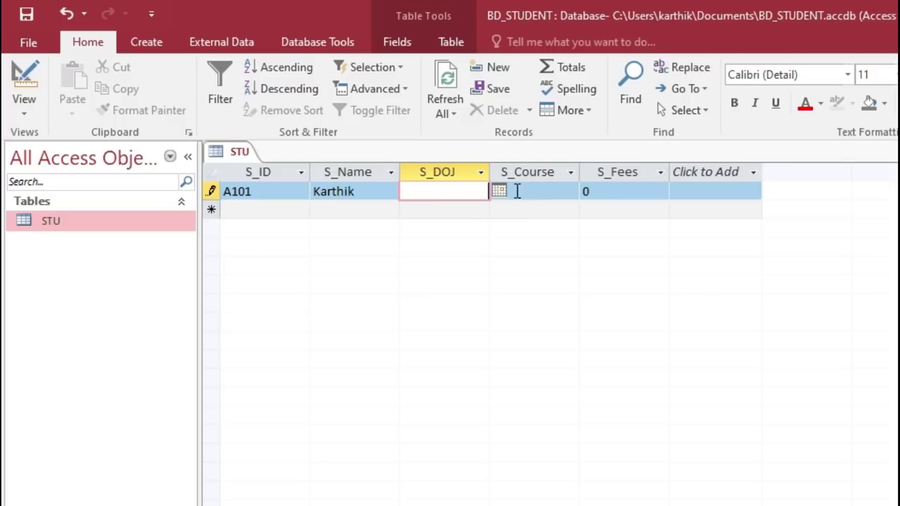
pyautogui.click(499, 190)
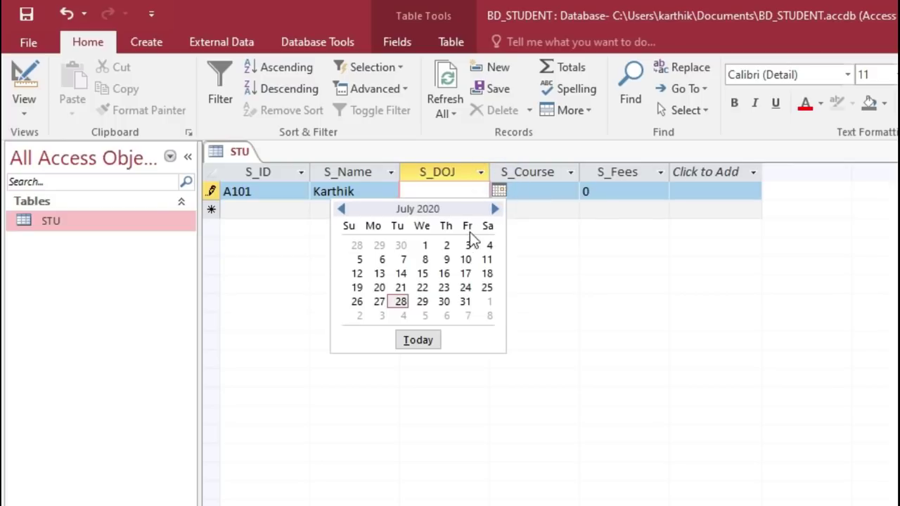
pyautogui.click(445, 246)
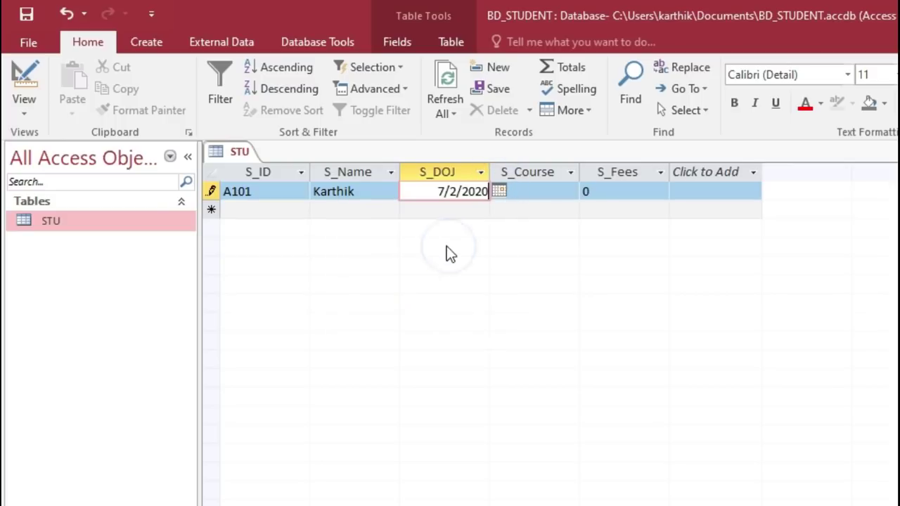
pyautogui.click(538, 190)
pyautogui.click(569, 192)
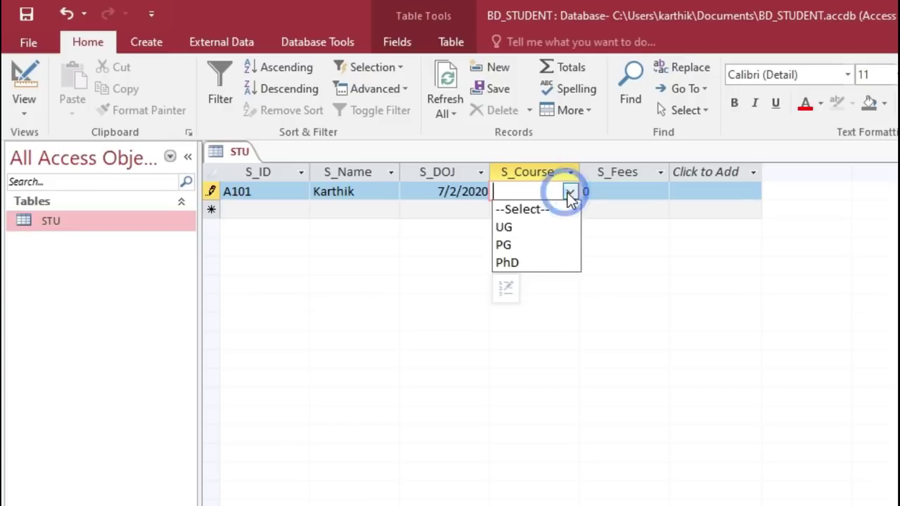
pyautogui.click(552, 229)
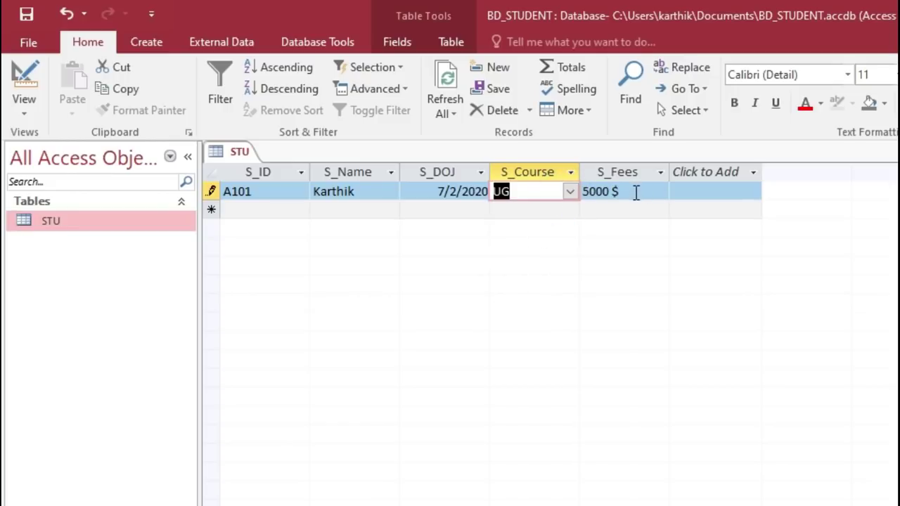
# Step: Start a second record by entering the student's ID in S_ID and name in S_Name
pyautogui.click(284, 209)
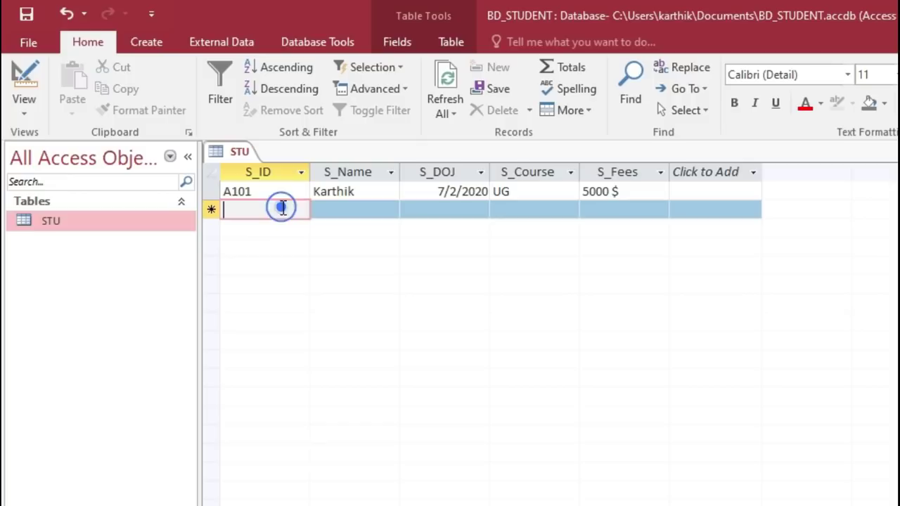
pyautogui.write('A102')
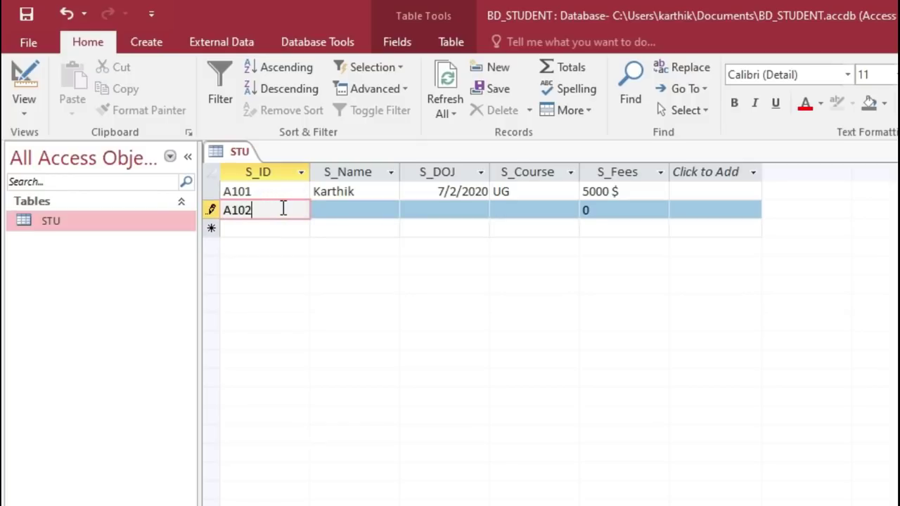
pyautogui.press('Tab')
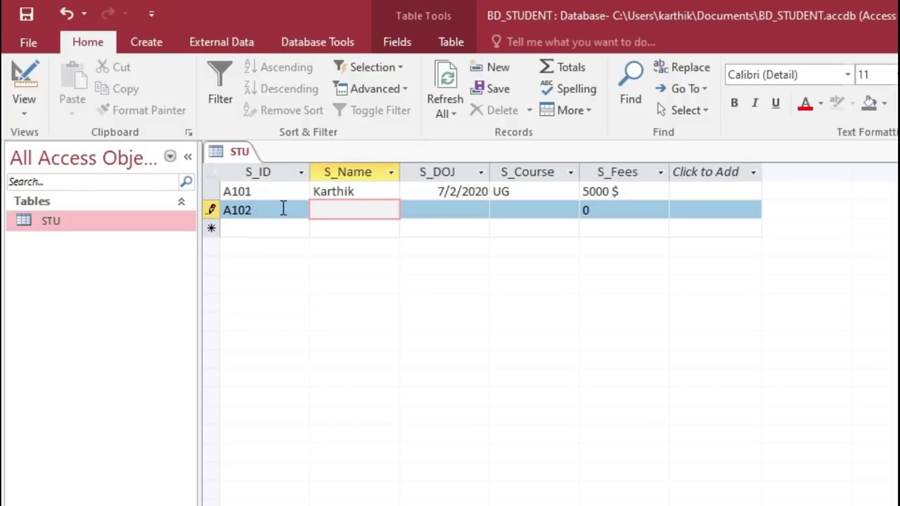
pyautogui.write('Yogesh')
pyautogui.press('Tab')
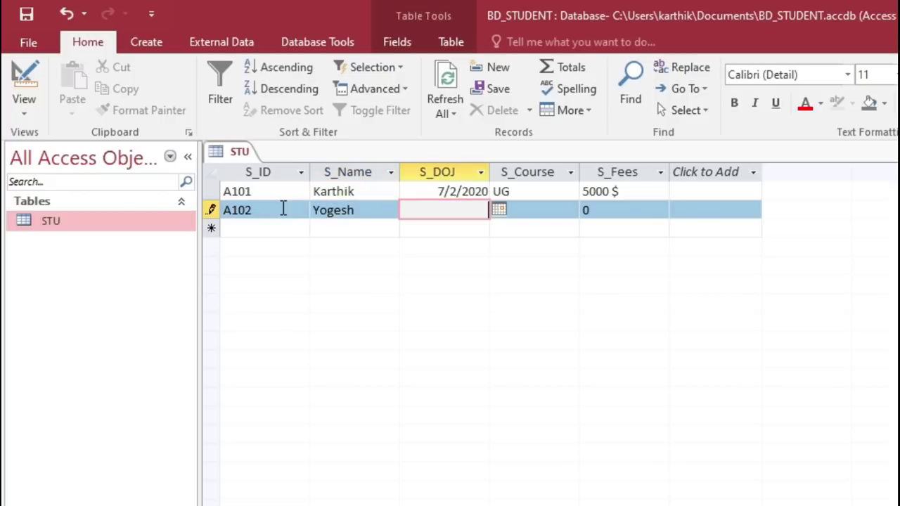
# Step: Set the second record's S_DOJ to 7/10/2020 and its S_Course to PG
pyautogui.click(499, 210)
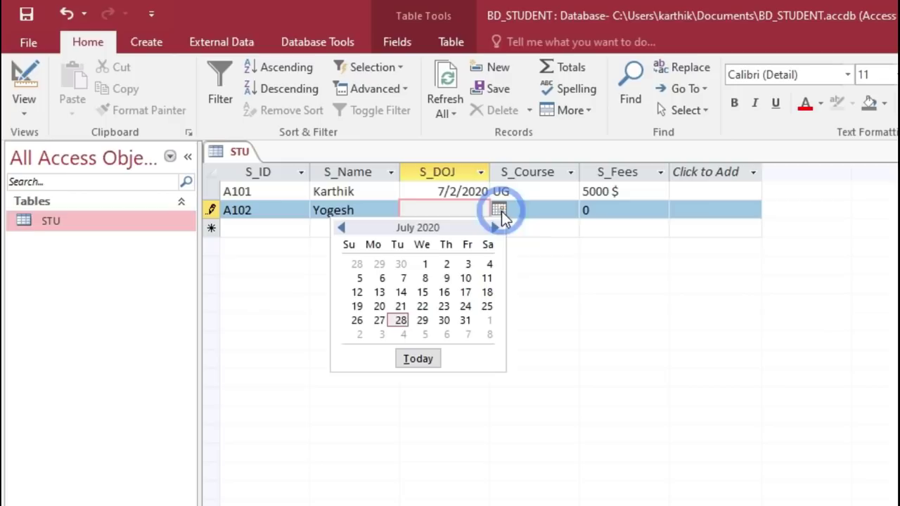
pyautogui.click(465, 278)
pyautogui.click(536, 209)
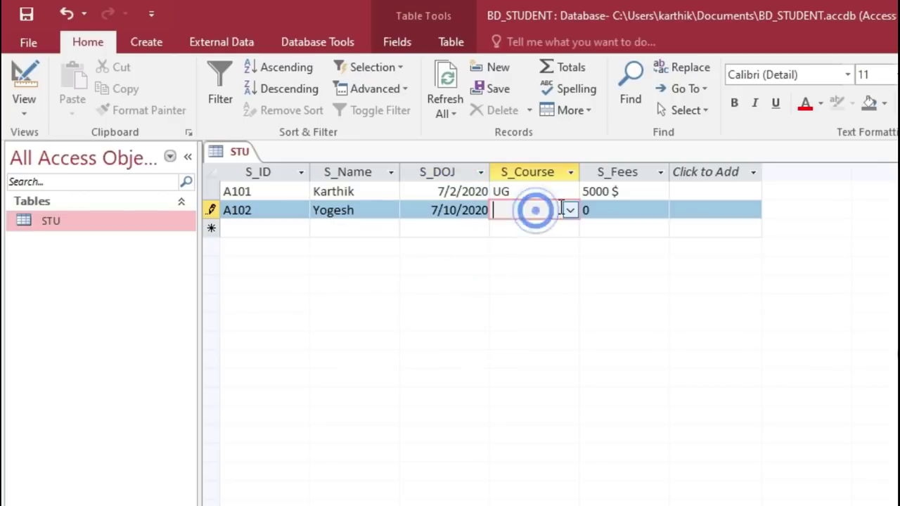
pyautogui.click(569, 210)
pyautogui.click(547, 262)
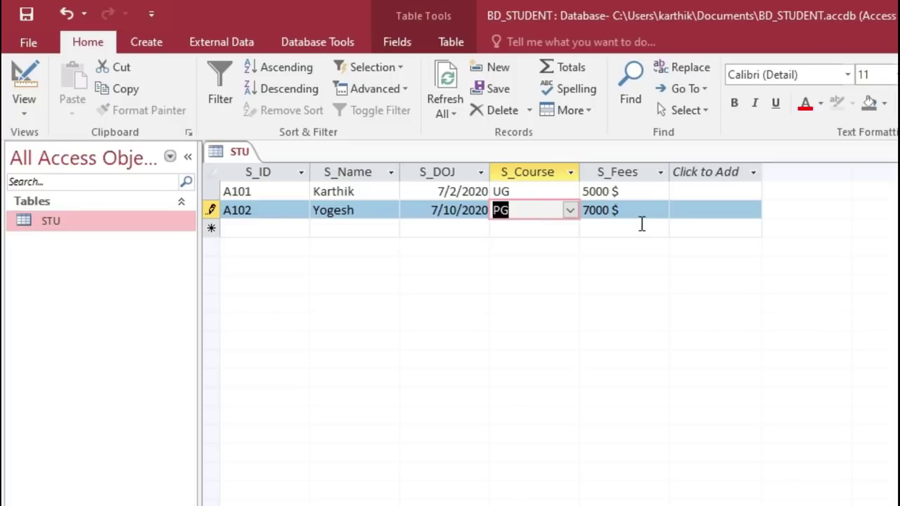
# Step: Start a third record by entering the student's ID in S_ID and name in S_Name
pyautogui.click(269, 229)
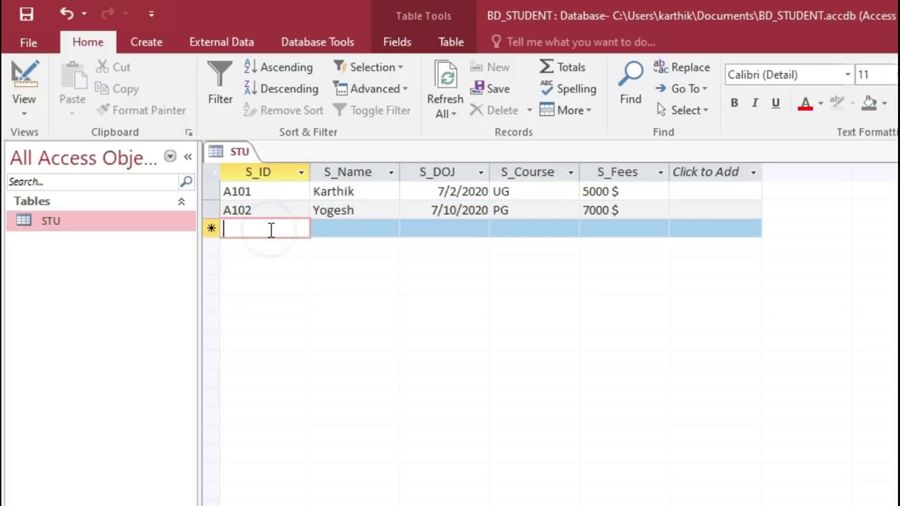
pyautogui.write('A103')
pyautogui.press('Tab')
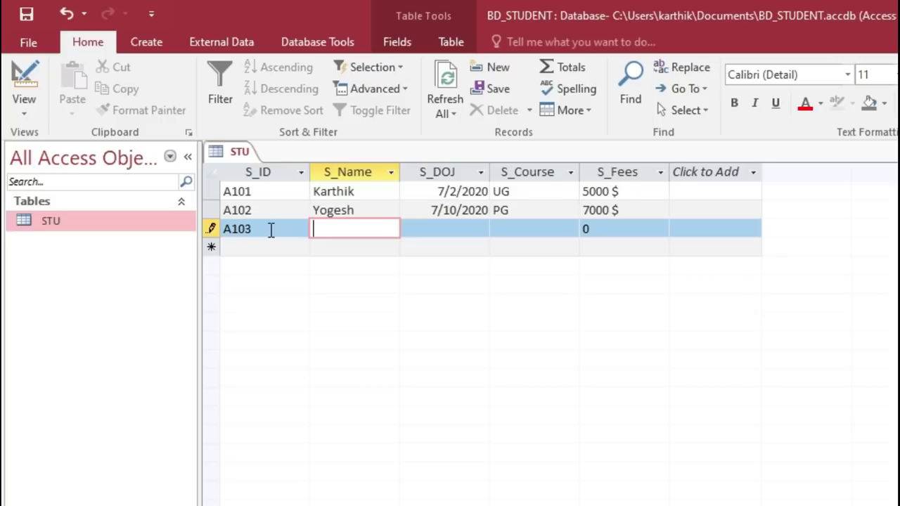
pyautogui.write('Varshini')
pyautogui.press('Tab')
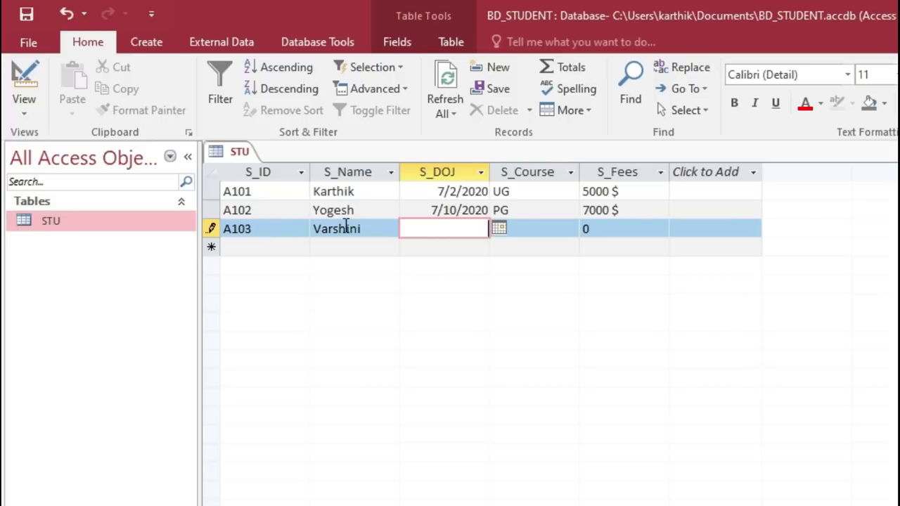
# Step: Set the third record's S_DOJ to 7/24/2020 and its S_Course to PhD
pyautogui.click(500, 213)
pyautogui.click(477, 234)
pyautogui.click(499, 228)
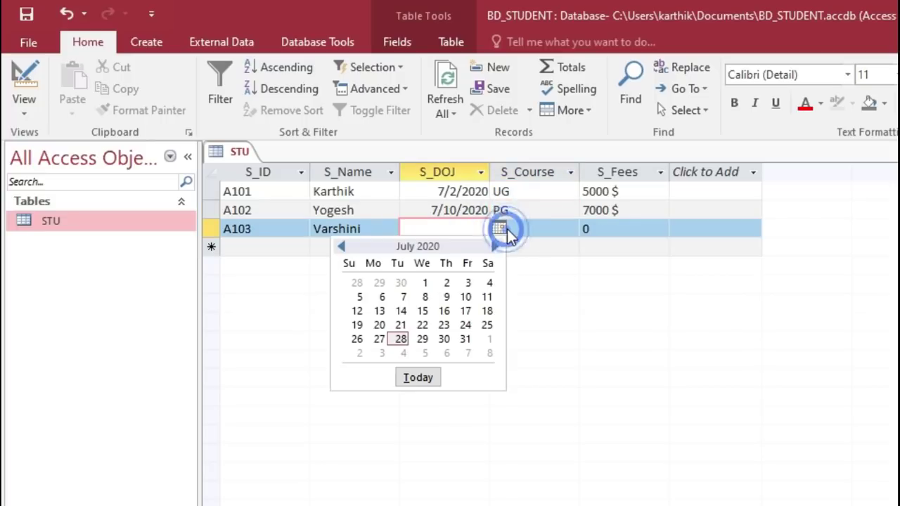
pyautogui.click(466, 325)
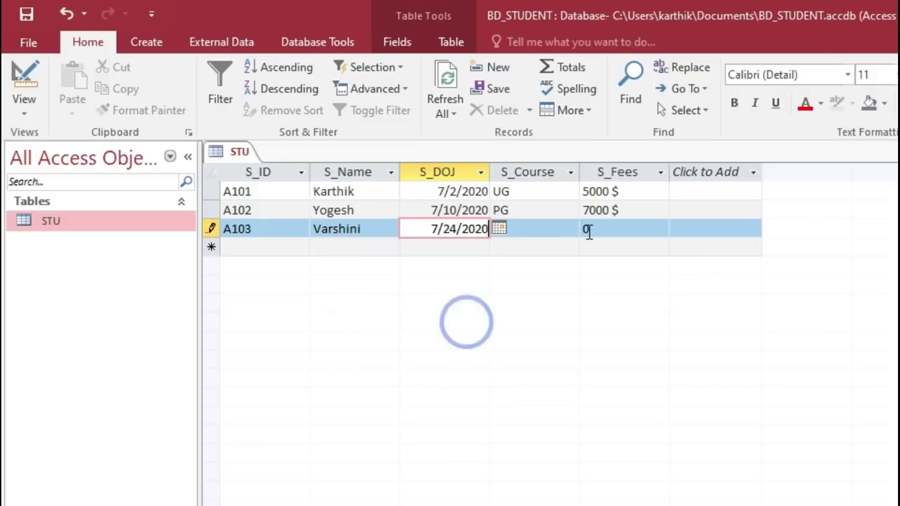
pyautogui.click(541, 229)
pyautogui.click(570, 229)
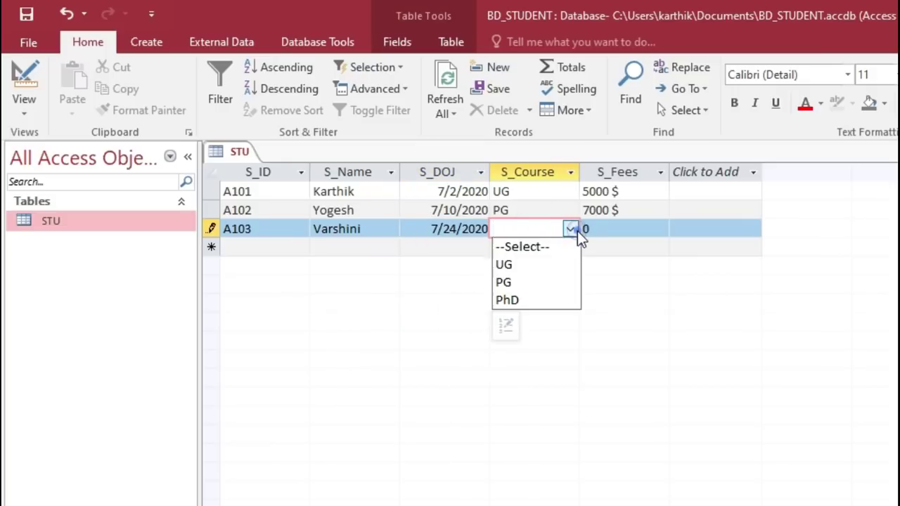
pyautogui.click(552, 300)
# Step: Start a fourth record by entering the student's ID in S_ID and name in S_Name
pyautogui.click(285, 248)
pyautogui.write('A')
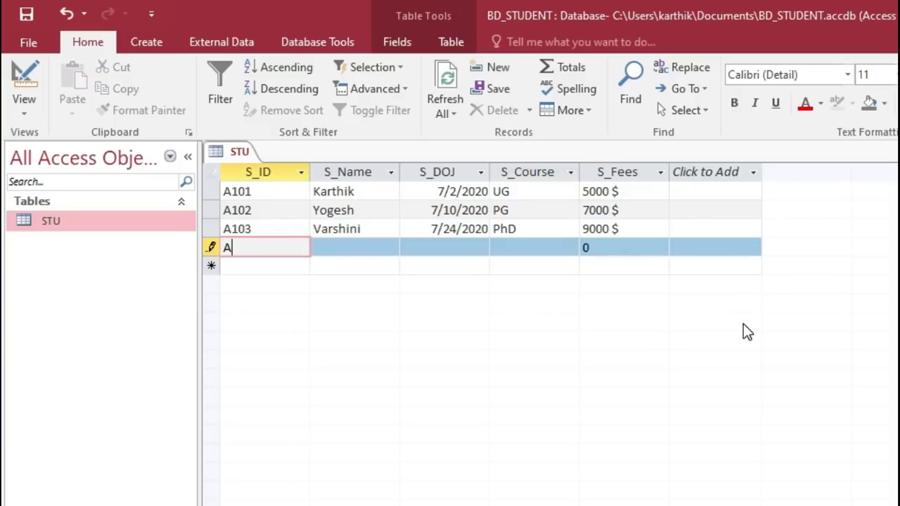
pyautogui.write('10')
pyautogui.press('Tab')
pyautogui.write('SAM')
pyautogui.press('Tab')
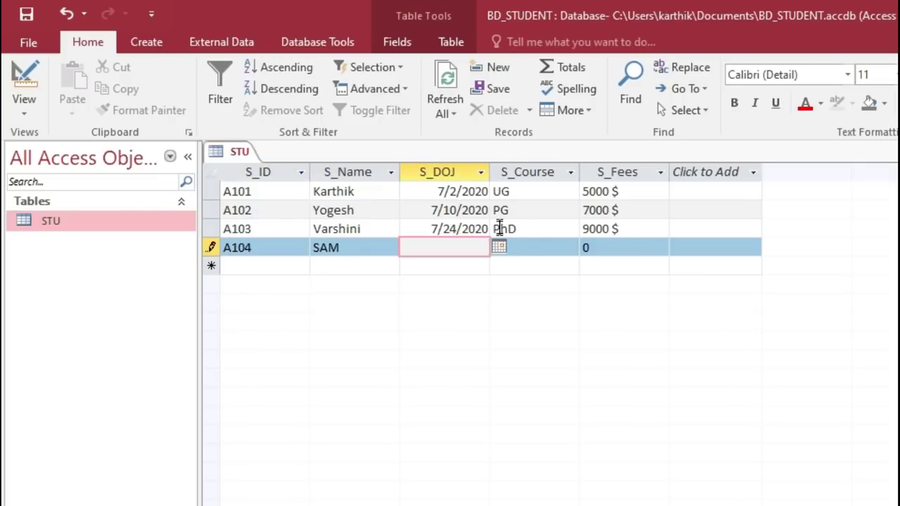
# Step: Set the fourth record's S_DOJ to 7/10/2020
pyautogui.click(498, 250)
pyautogui.click(479, 247)
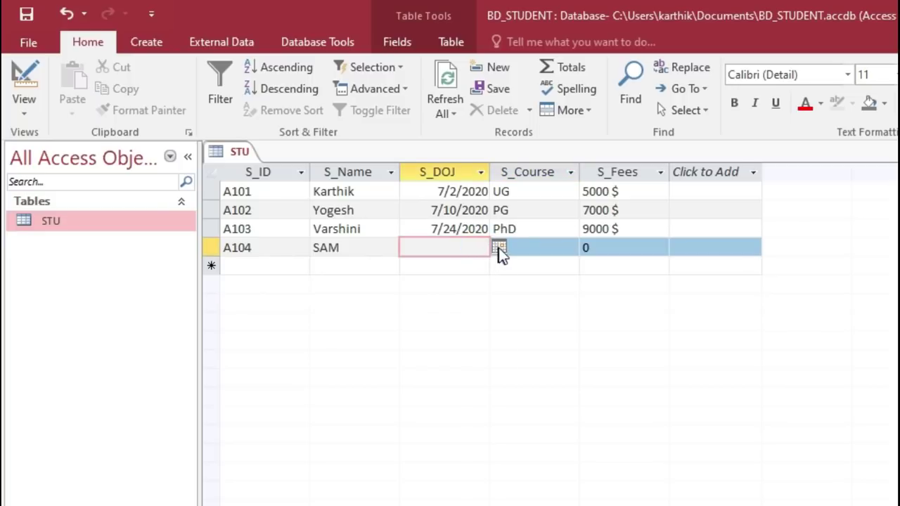
pyautogui.click(499, 248)
pyautogui.click(465, 316)
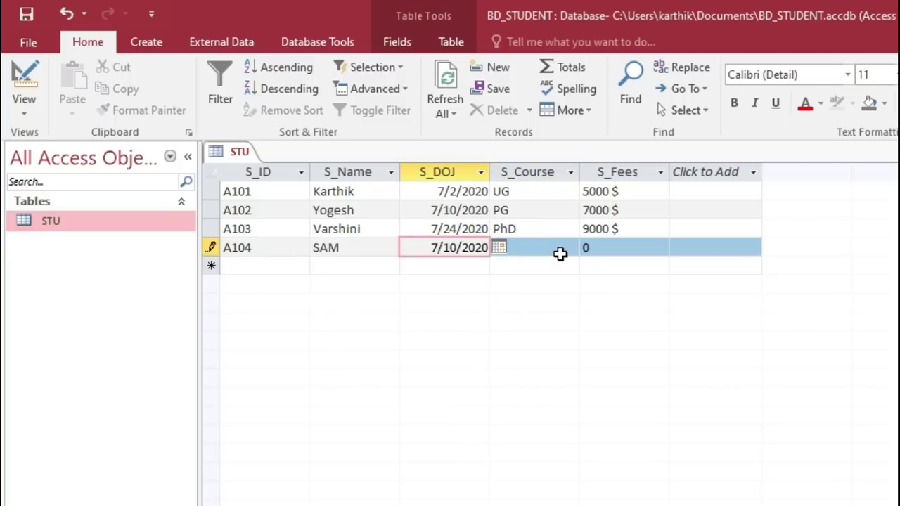
# Step: Set the fourth record's S_Course to the --Select-- placeholder to test the calculated S_Fees
pyautogui.click(560, 251)
pyautogui.click(568, 250)
pyautogui.click(562, 267)
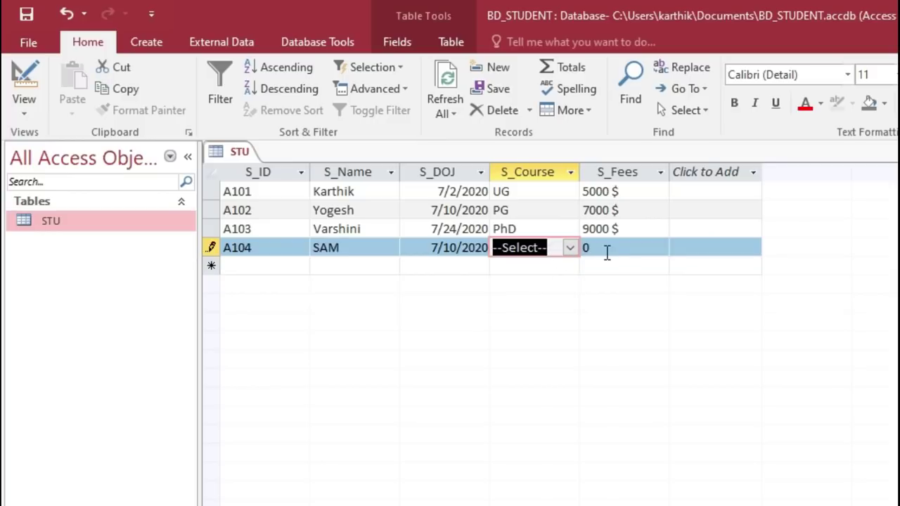
# Step: Change the fourth record's S_Course to UG and check its calculated S_Fees against the first record's
pyautogui.click(577, 250)
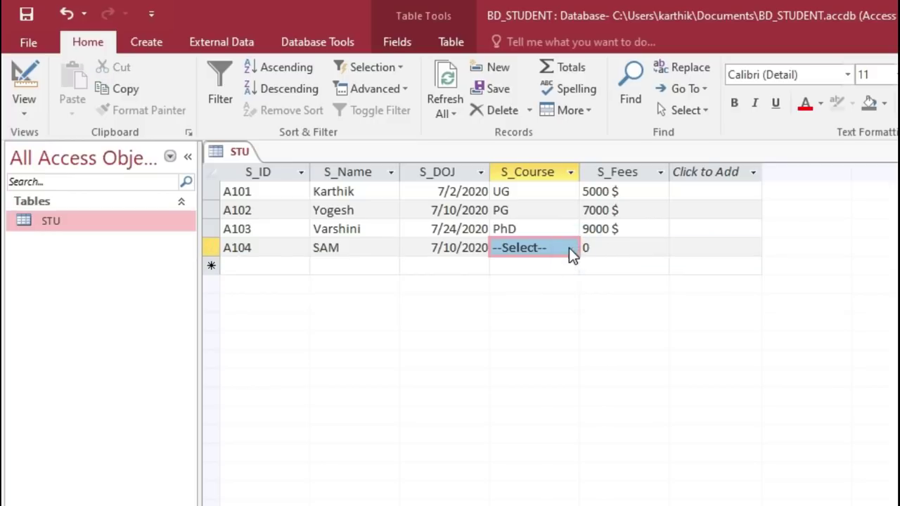
pyautogui.click(570, 247)
pyautogui.click(546, 285)
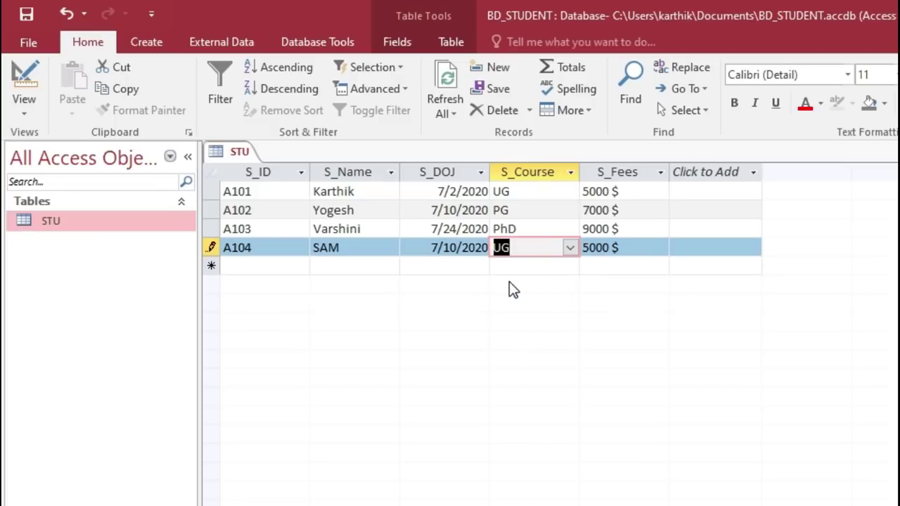
pyautogui.click(637, 194)
pyautogui.click(635, 245)
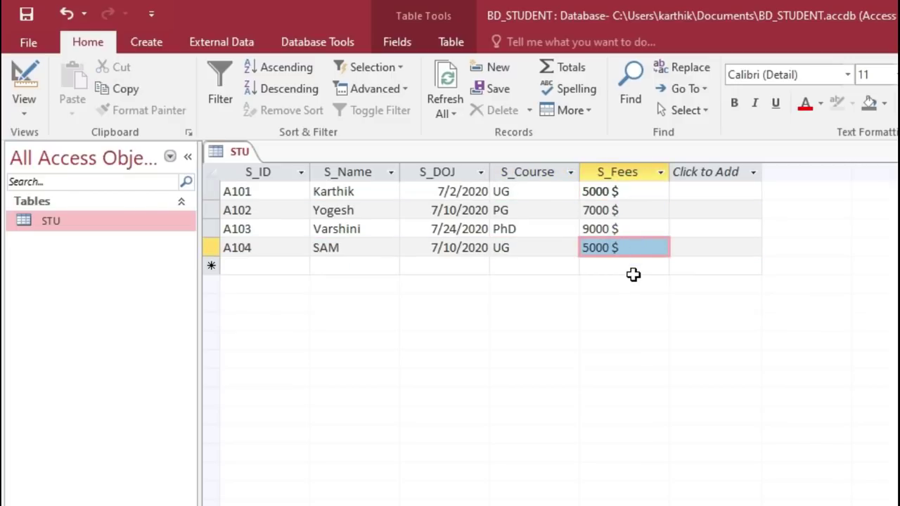